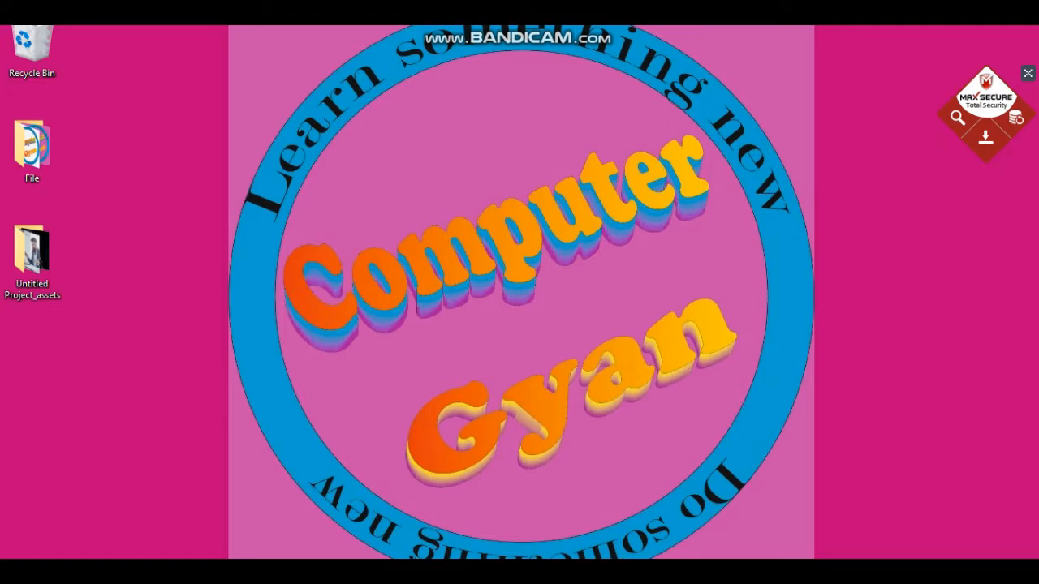
Review the pending updates on the Windows Update page of Windows Settings, including the version 1909 feature update, and close Settings
{"action": "key", "text": "super"}
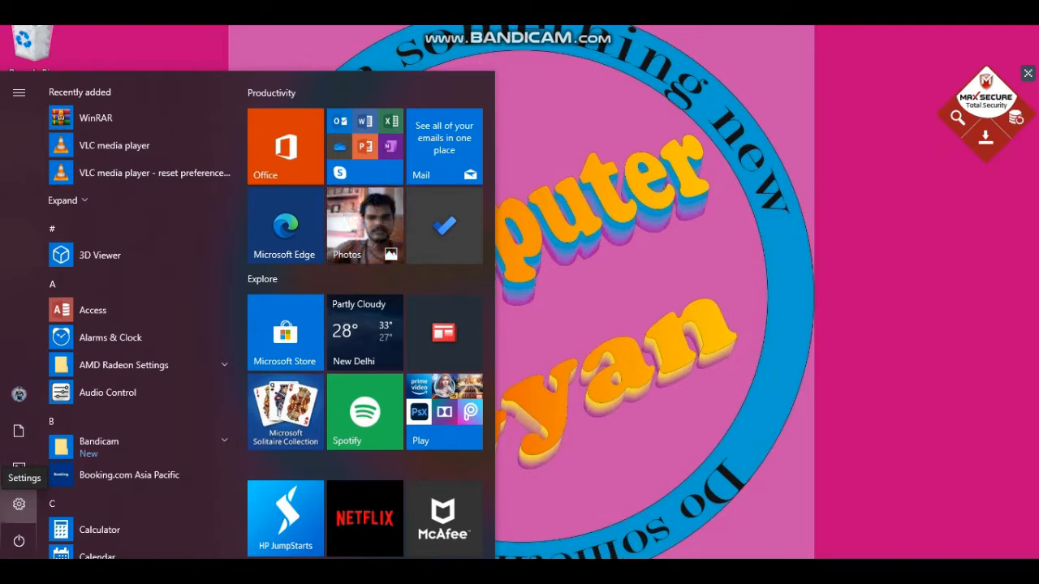
{"action": "left_click", "coordinate": [19, 504]}
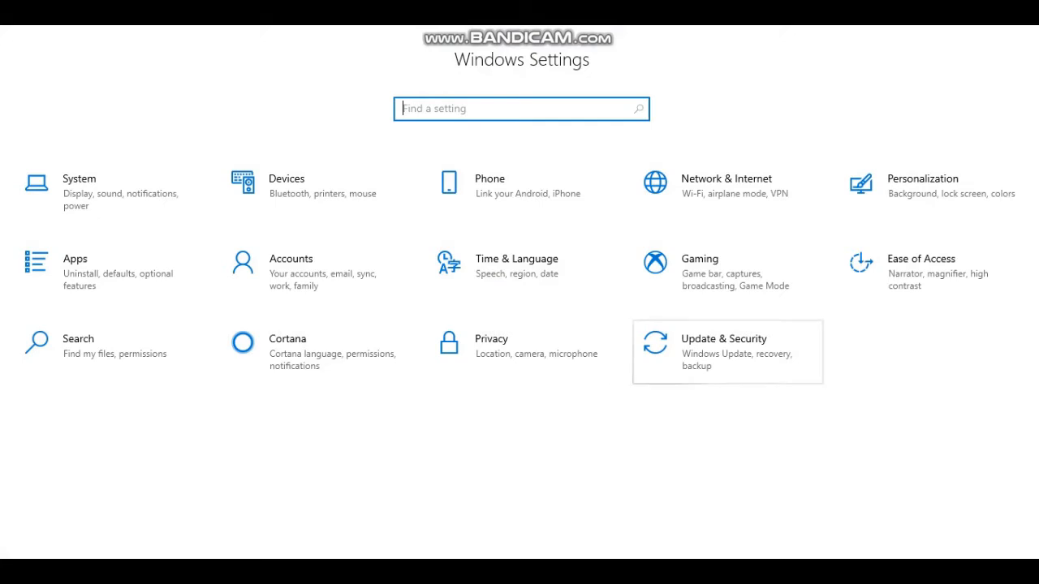
{"action": "left_click", "coordinate": [727, 351]}
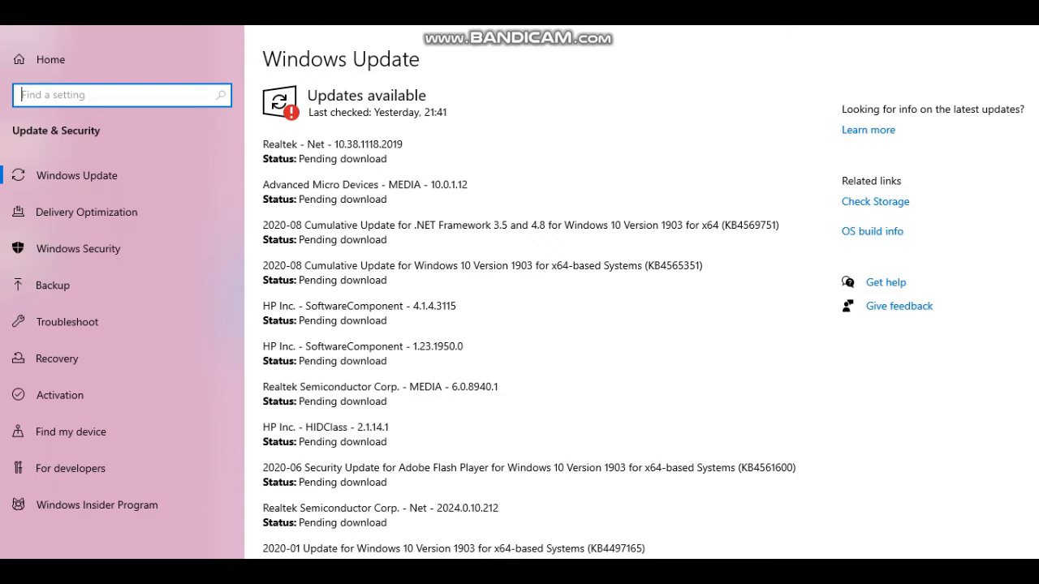
{"action": "scroll", "coordinate": [536, 324], "scroll_direction": "down", "scroll_amount": 4}
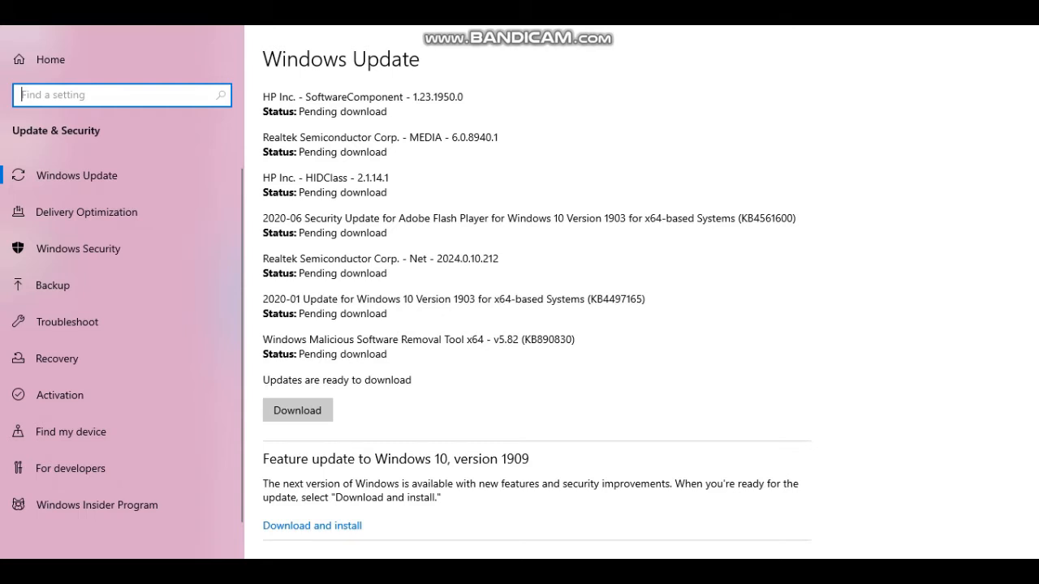
{"action": "right_click", "coordinate": [690, 558]}
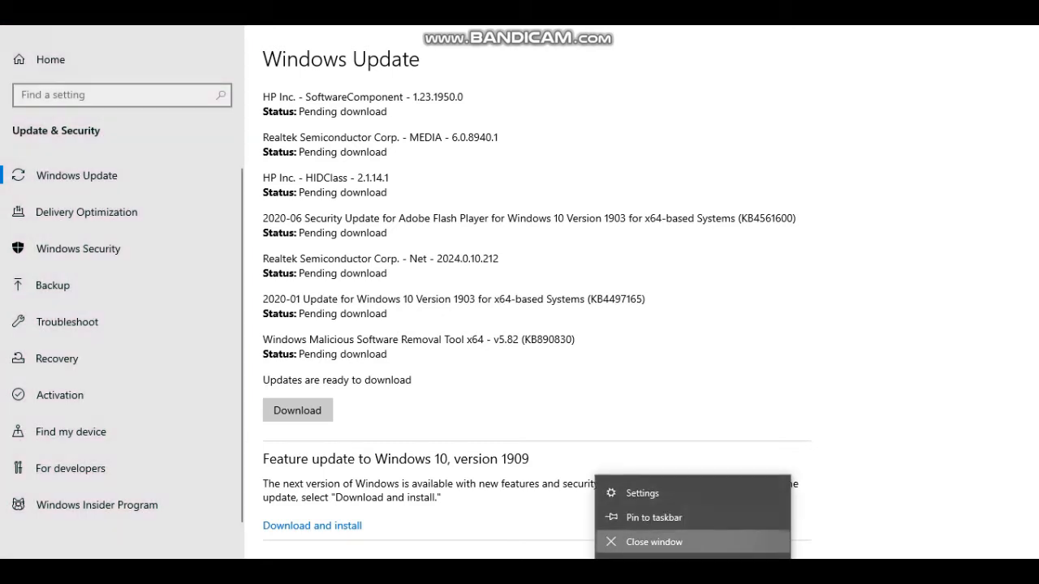
{"action": "left_click", "coordinate": [641, 541]}
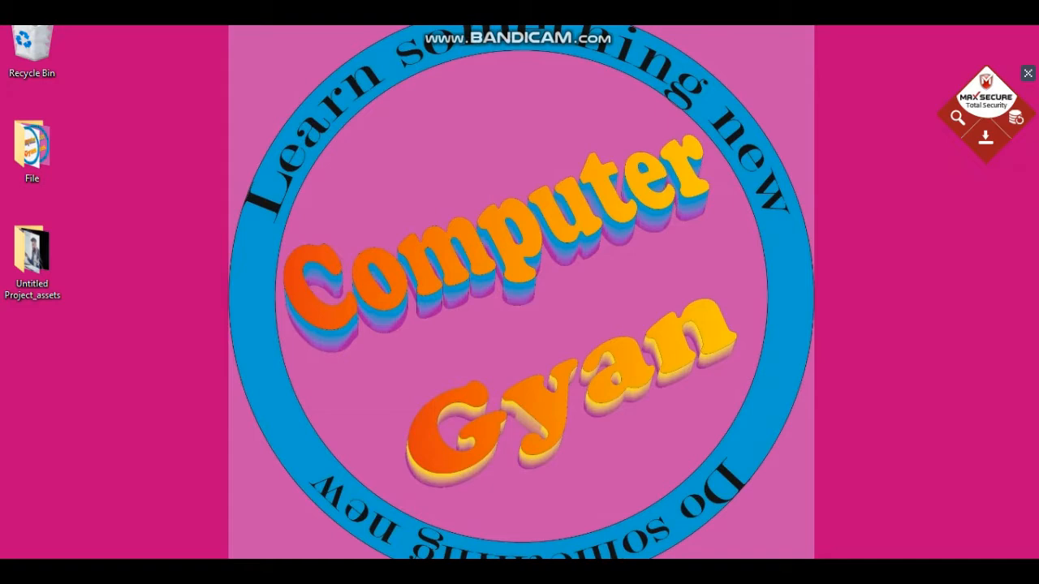
Open the Windows Temp folder by running the command temp, and grant permanent access to the folder
{"action": "key", "text": "super+r"}
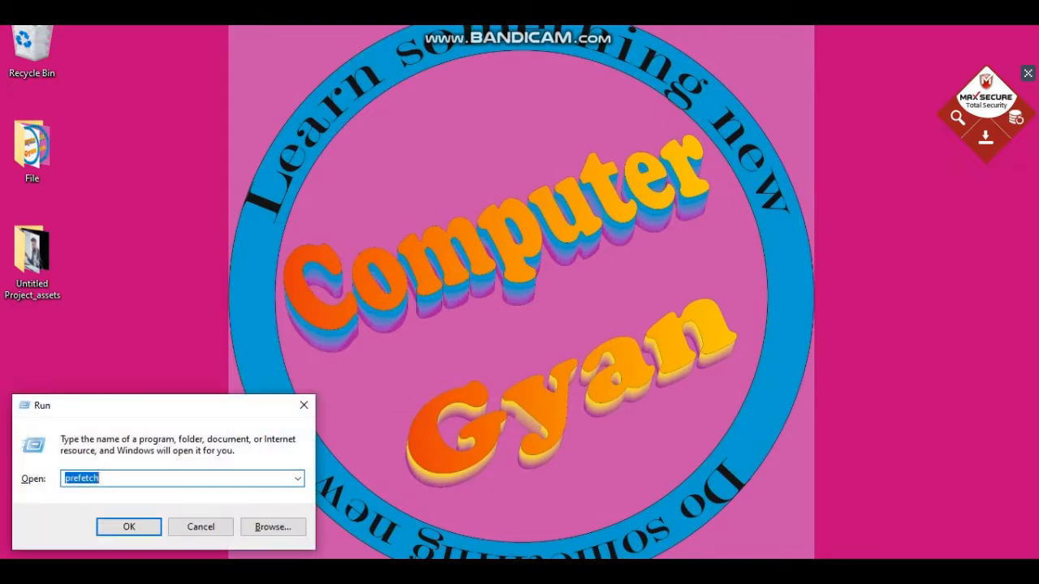
{"action": "key", "text": "BackSpace"}
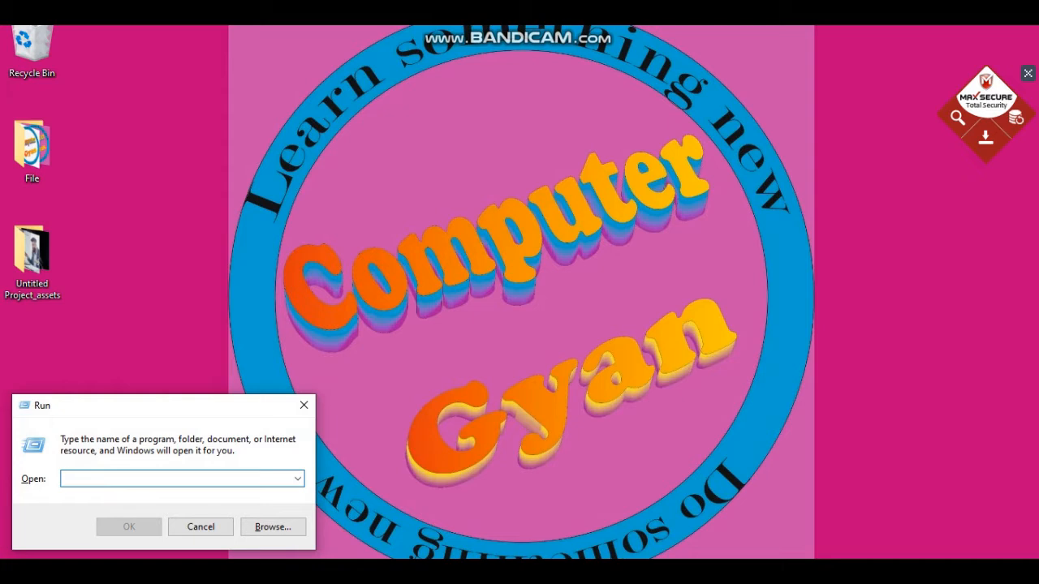
{"action": "type", "text": "tem"}
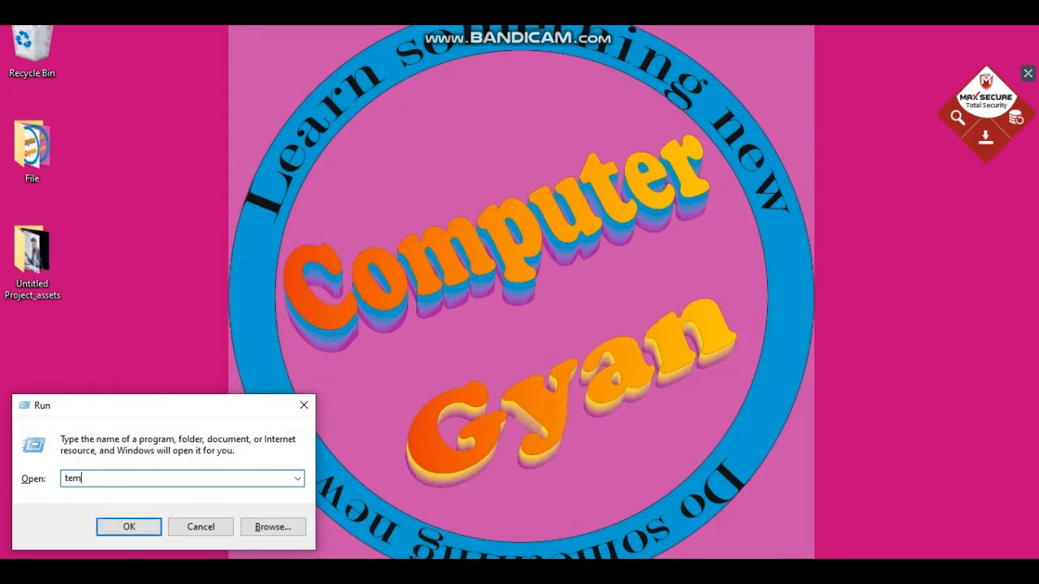
{"action": "type", "text": "p"}
{"action": "key", "text": "ctrl+a"}
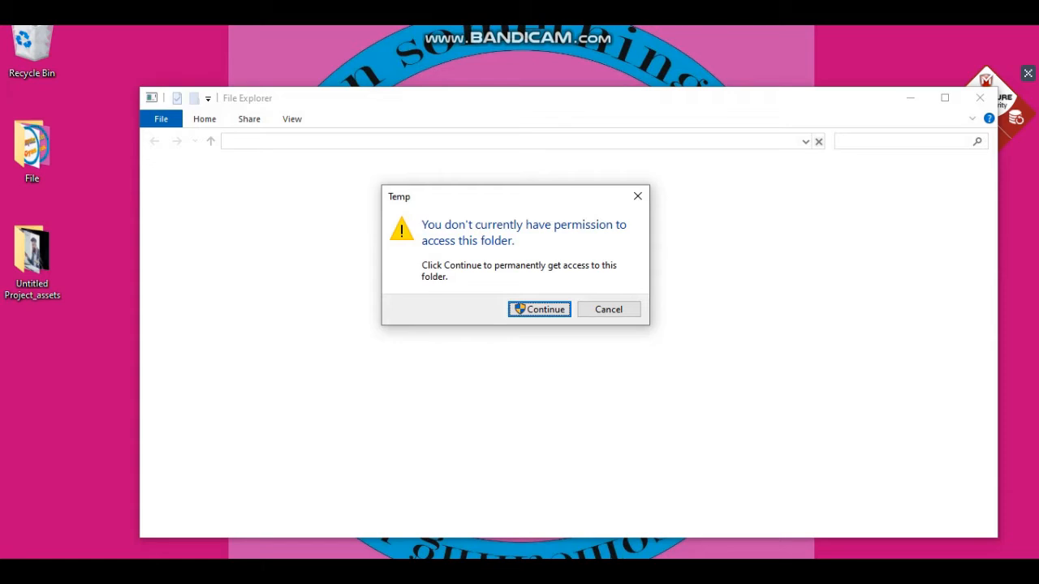
{"action": "key", "text": "Return"}
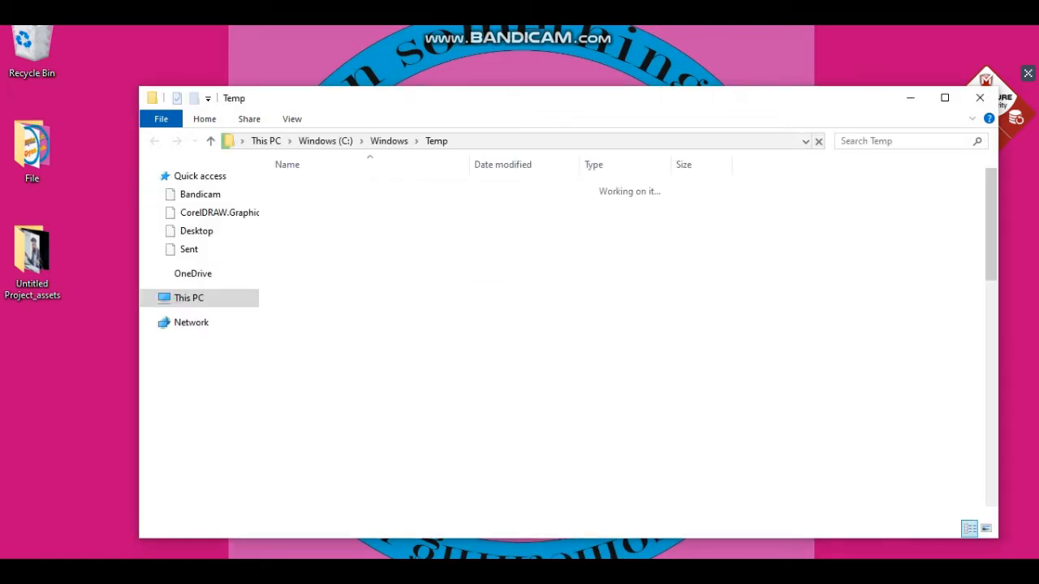
Delete all files and folders in the Windows Temp folder, granting administrator permission for the deletion
{"action": "scroll", "coordinate": [503, 316], "scroll_direction": "down", "scroll_amount": 6}
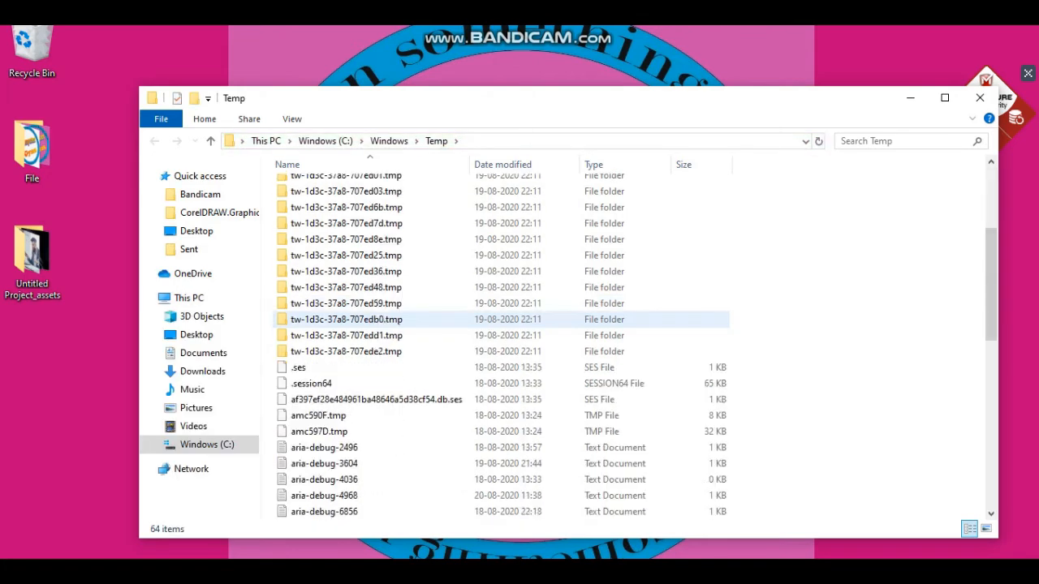
{"action": "scroll", "coordinate": [503, 318], "scroll_direction": "down", "scroll_amount": 9}
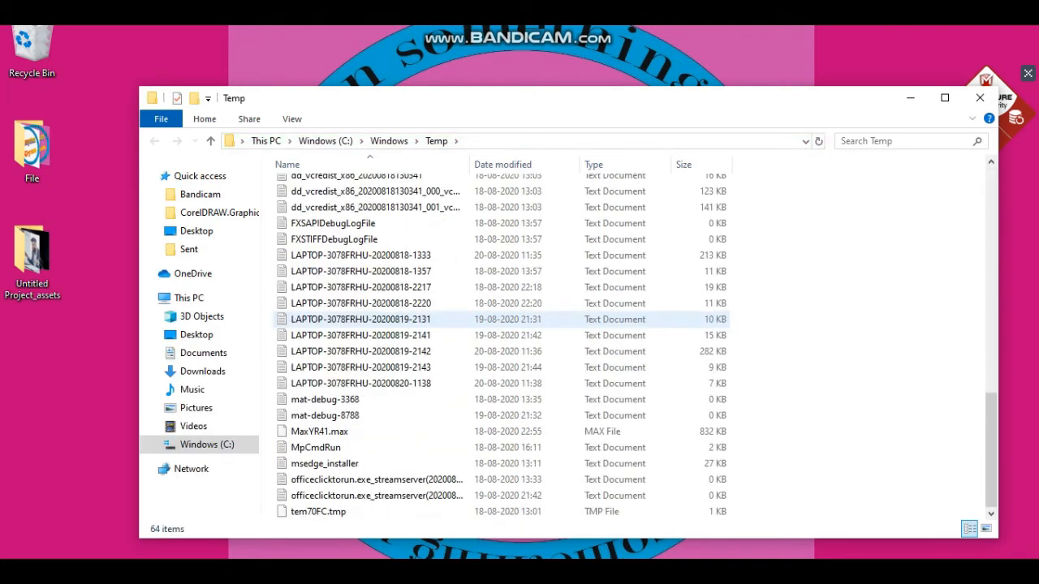
{"action": "scroll", "coordinate": [503, 318], "scroll_direction": "up", "scroll_amount": 15}
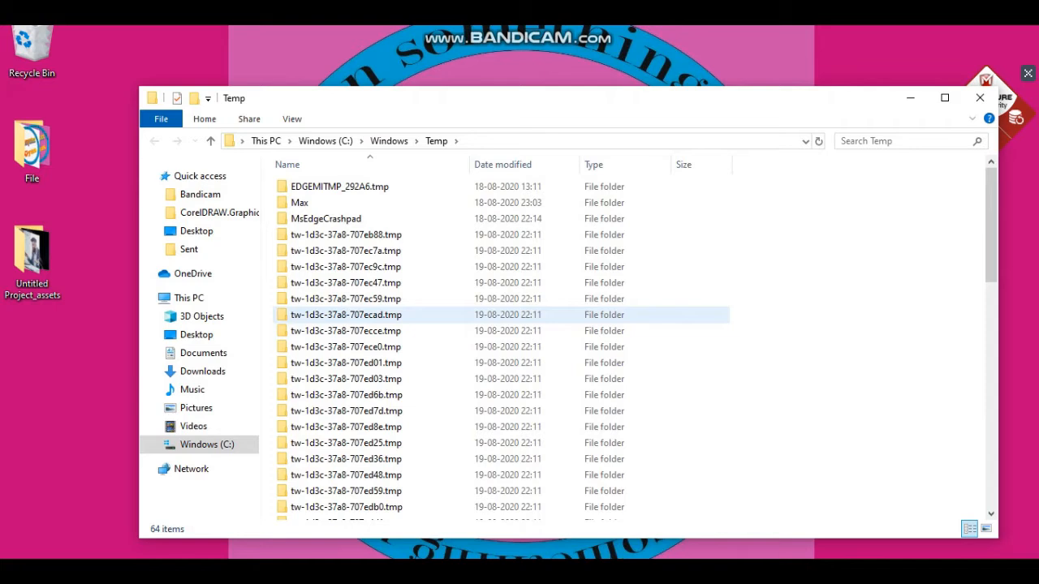
{"action": "left_click", "coordinate": [346, 282]}
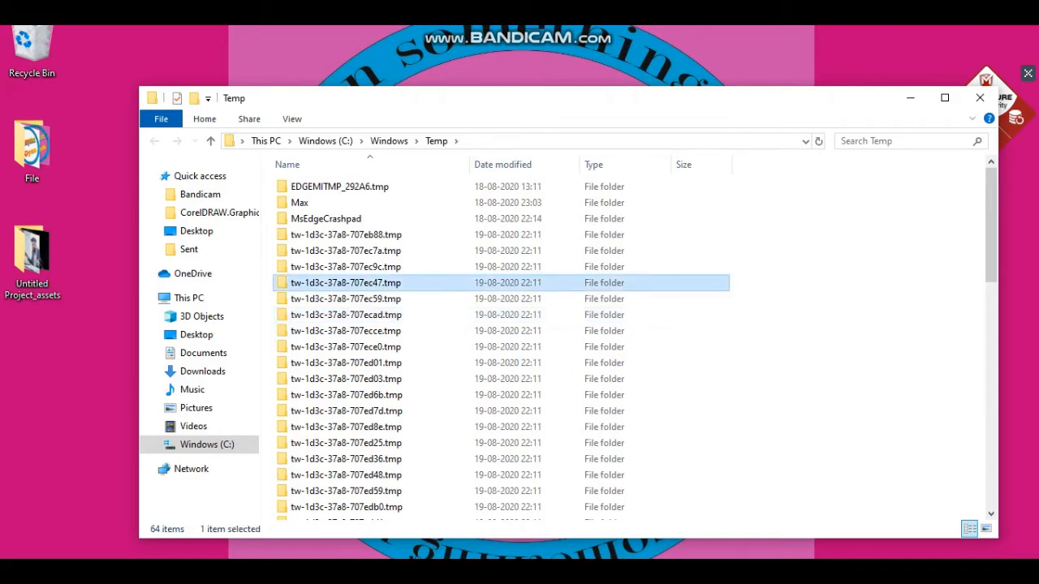
{"action": "key", "text": "ctrl+a"}
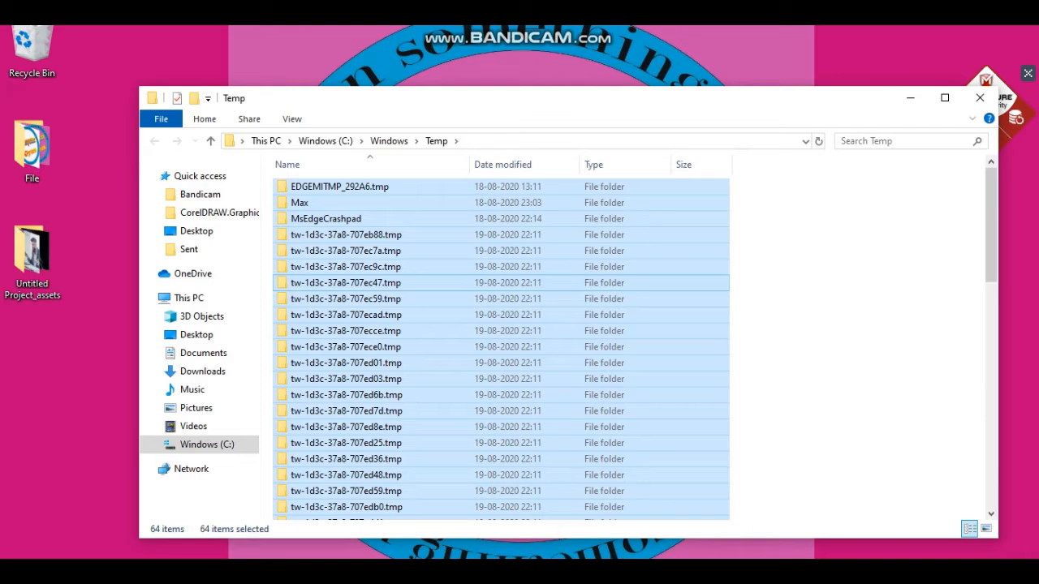
{"action": "key", "text": "Delete"}
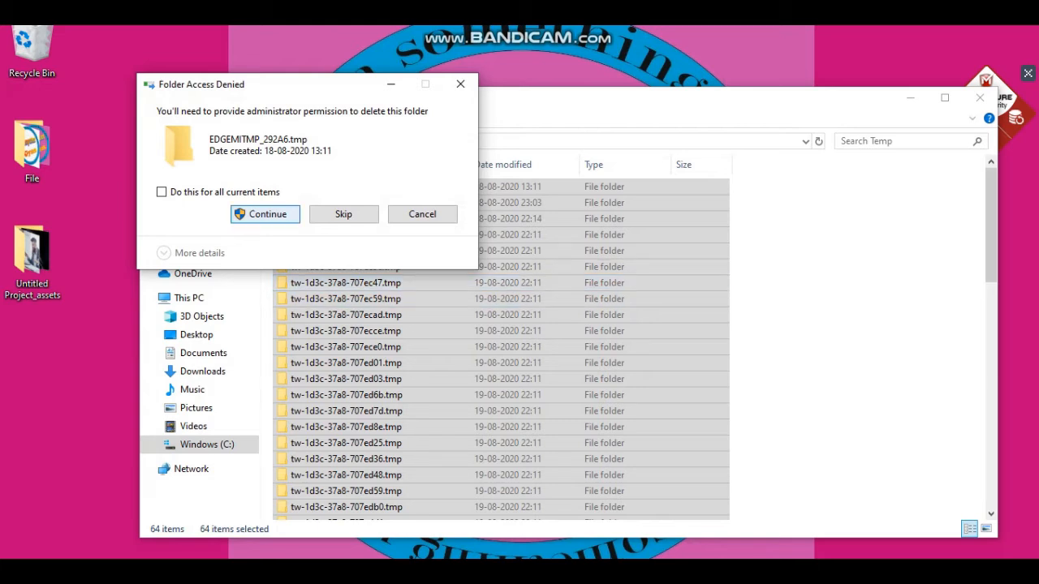
{"action": "left_click", "coordinate": [265, 215]}
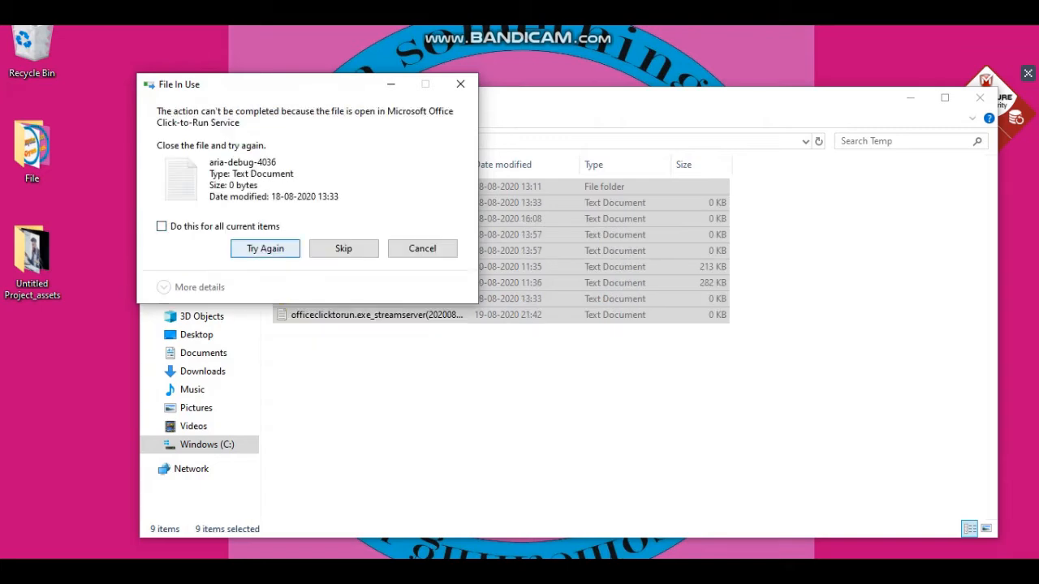
Retry the in-use aria-debug-4036 file, skip the locked files one by one, and cancel the rest of the deletion
{"action": "key", "text": "Return"}
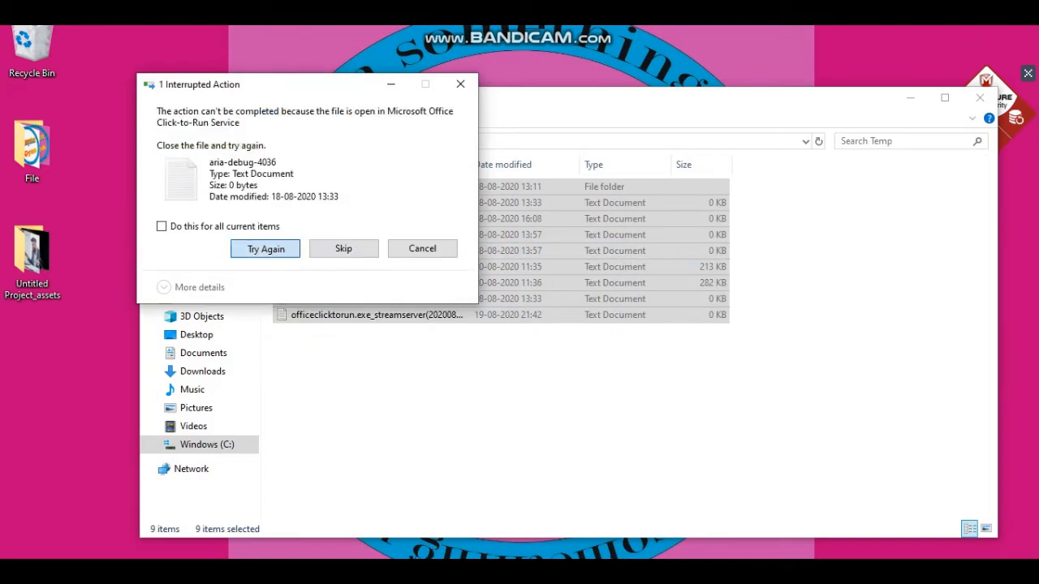
{"action": "key", "text": "Return"}
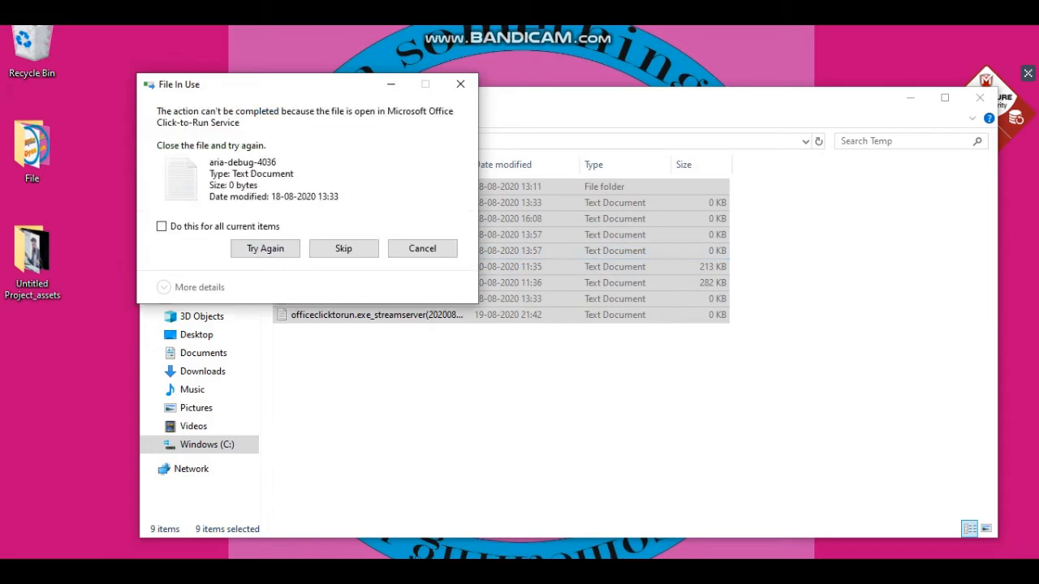
{"action": "key", "text": "Tab"}
{"action": "key", "text": "Return"}
{"action": "key", "text": "Tab"}
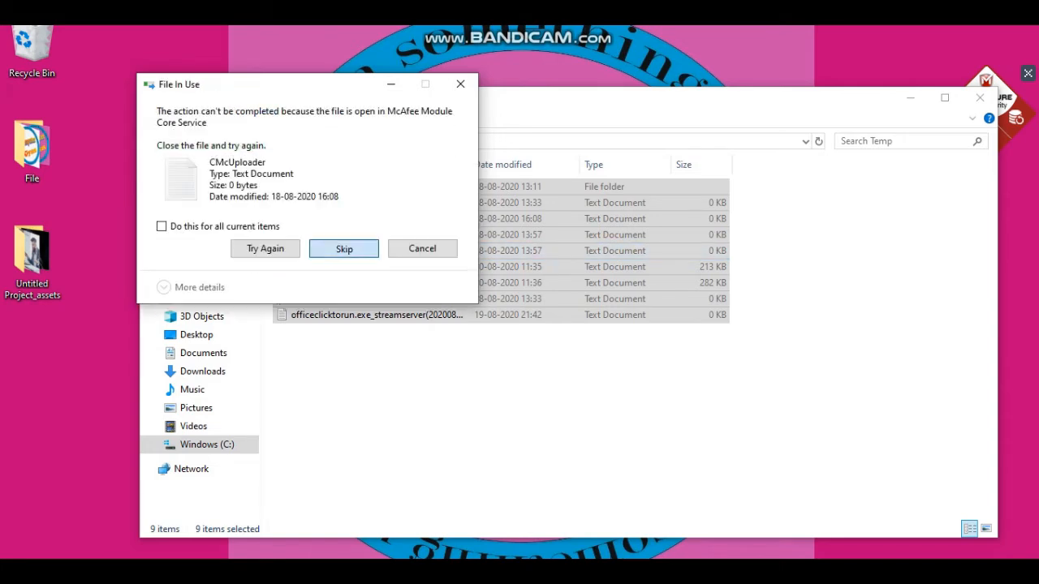
{"action": "key", "text": "Return"}
{"action": "key", "text": "Tab"}
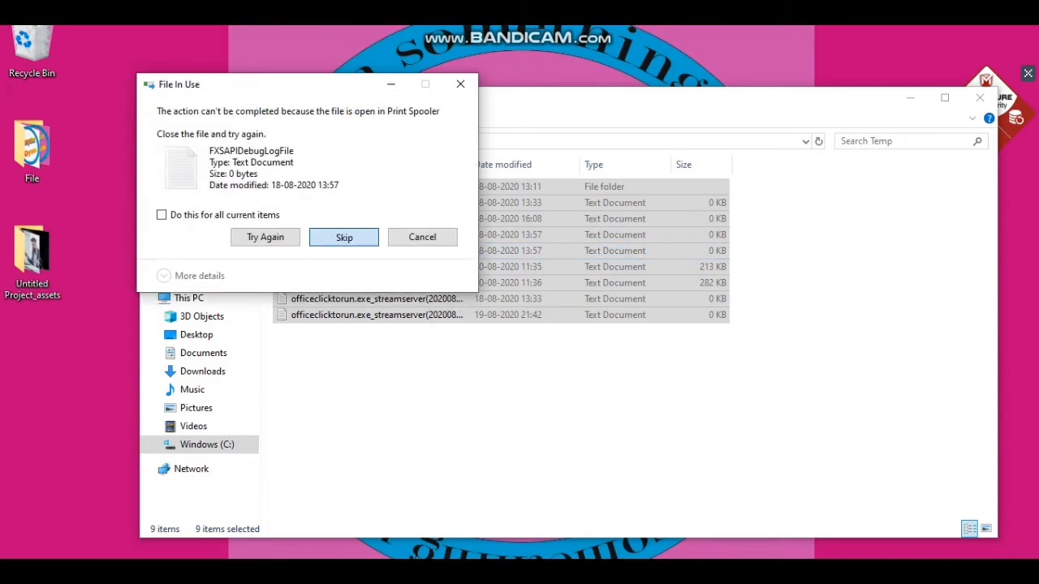
{"action": "key", "text": "Return"}
{"action": "key", "text": "Return"}
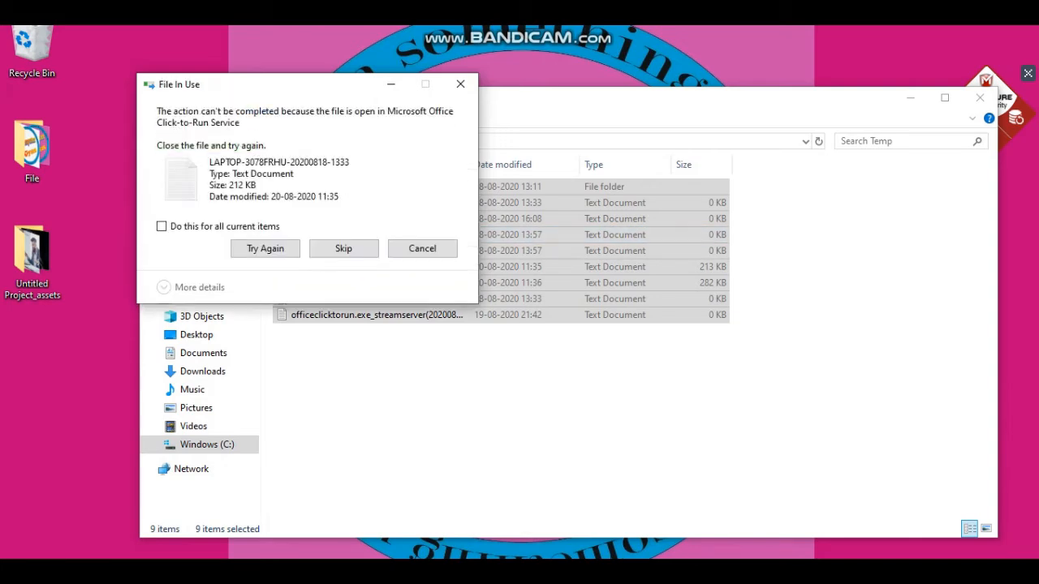
{"action": "key", "text": "Tab"}
{"action": "key", "text": "Return"}
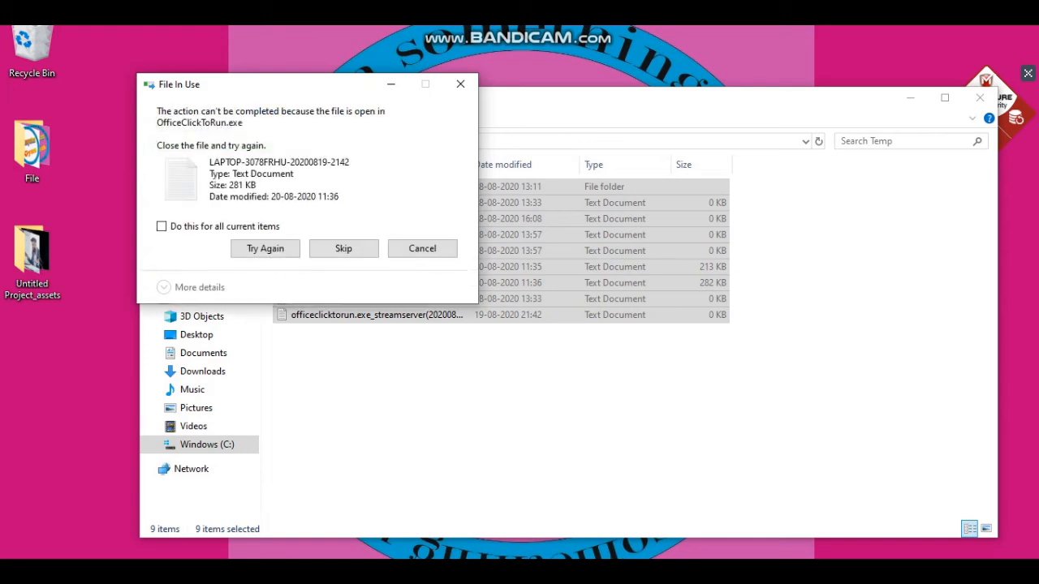
{"action": "key", "text": "Escape"}
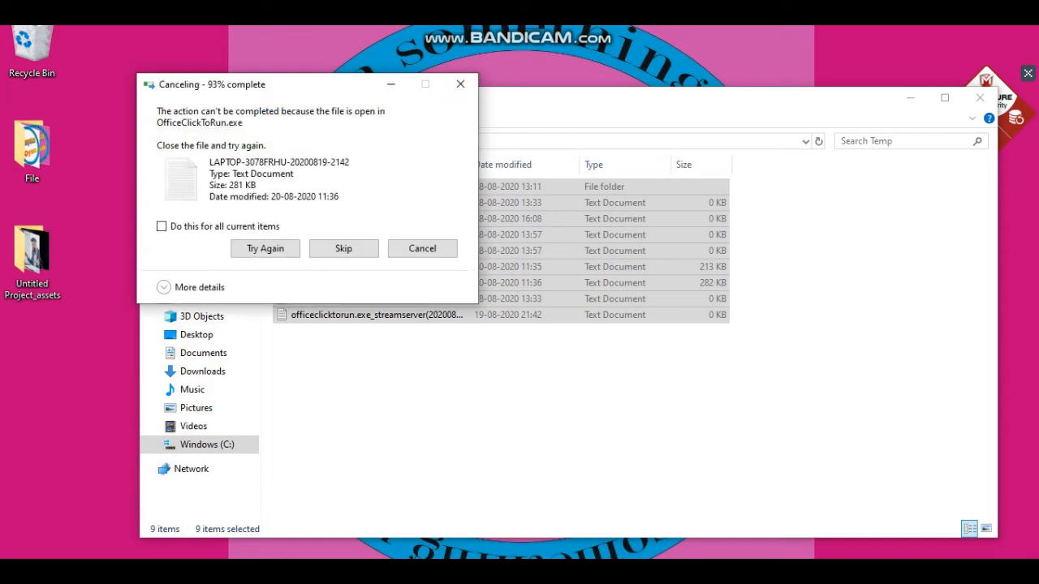
{"action": "left_click", "coordinate": [460, 84]}
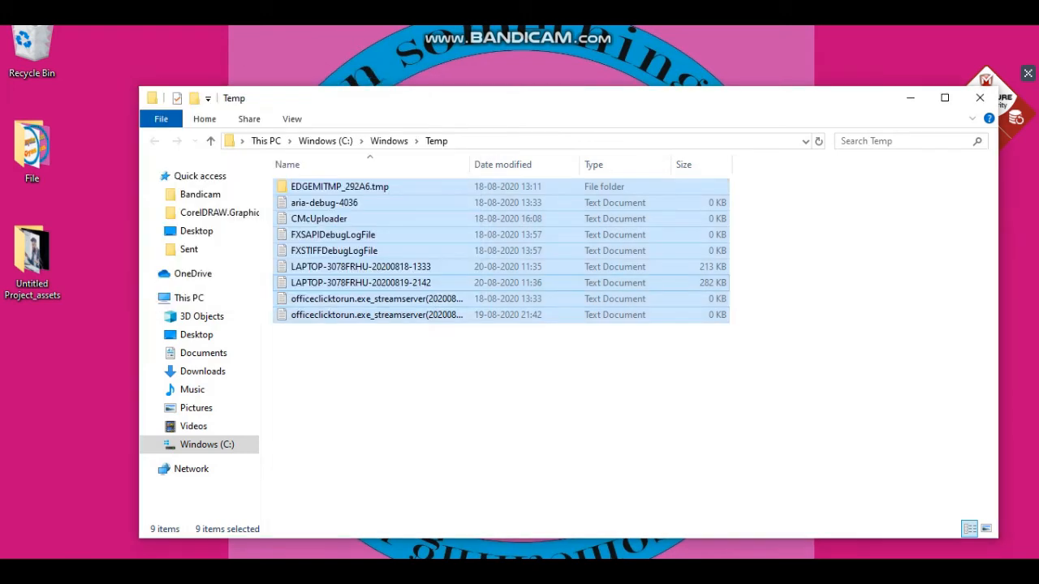
Try to delete the remaining Temp items with administrator permission, skip an in-use file, and cancel the deletion
{"action": "key", "text": "Delete"}
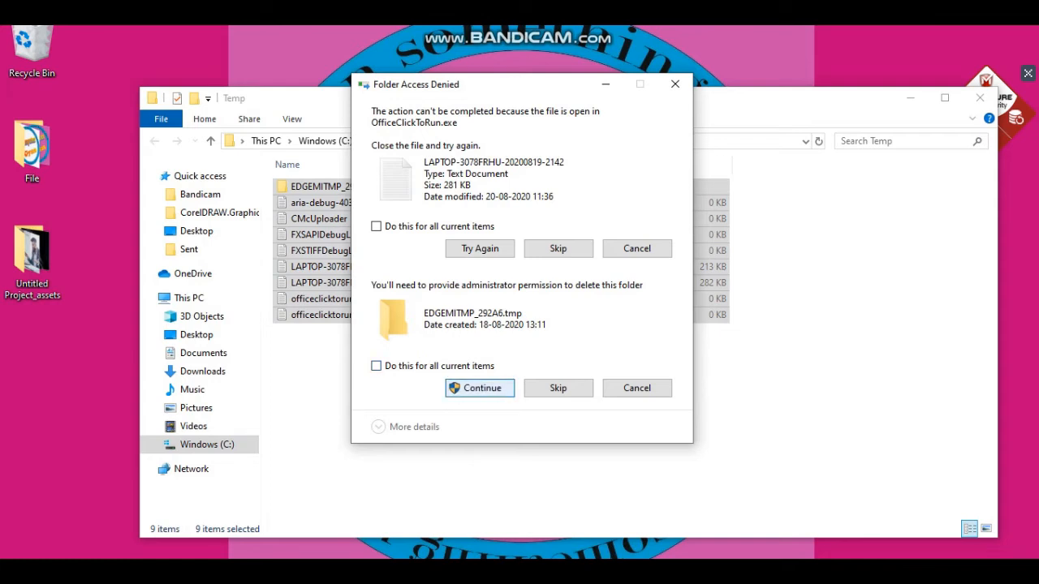
{"action": "left_click", "coordinate": [480, 388]}
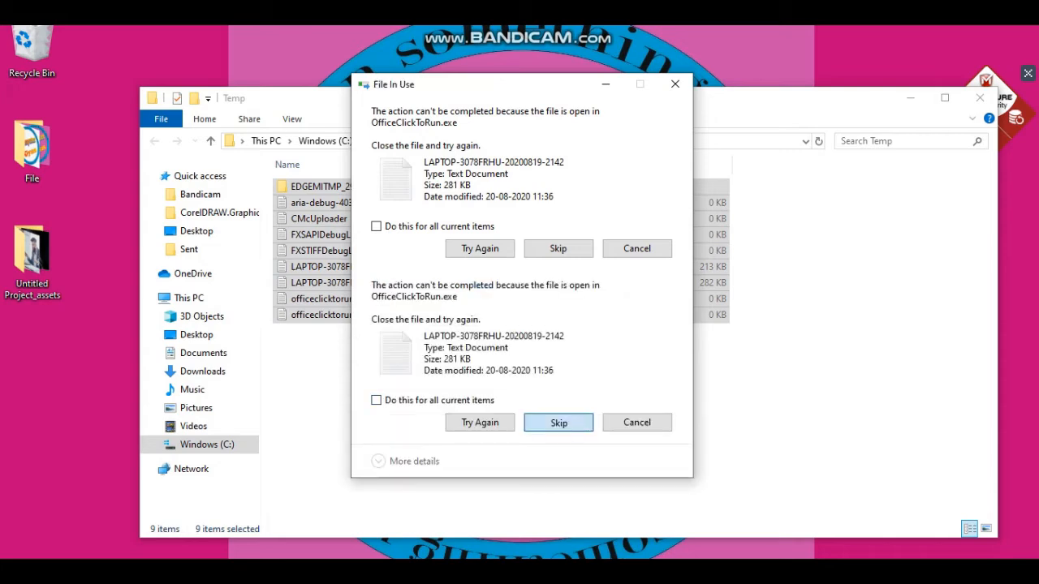
{"action": "left_click", "coordinate": [558, 423]}
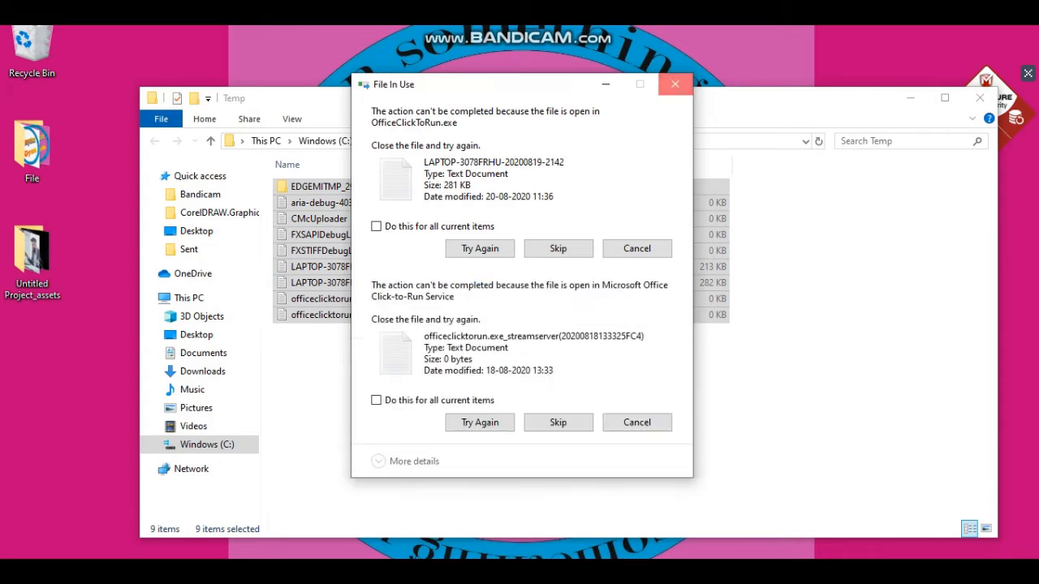
{"action": "left_click", "coordinate": [675, 84]}
{"action": "left_click", "coordinate": [779, 260]}
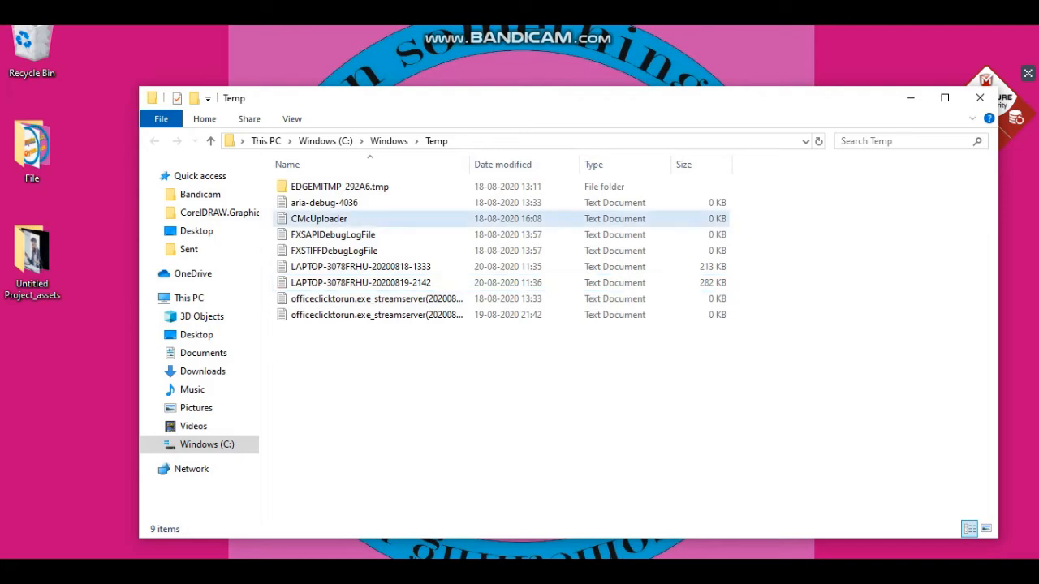
Try to delete the CMcUploader text file from the Temp folder, retry it, and dismiss the in-use file dialogs
{"action": "left_click", "coordinate": [487, 218]}
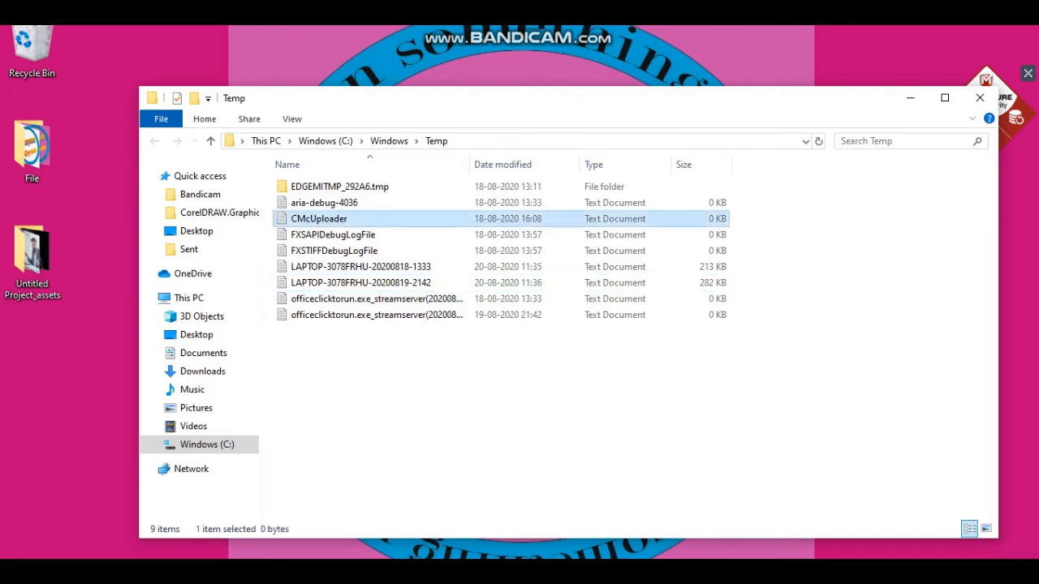
{"action": "key", "text": "Delete"}
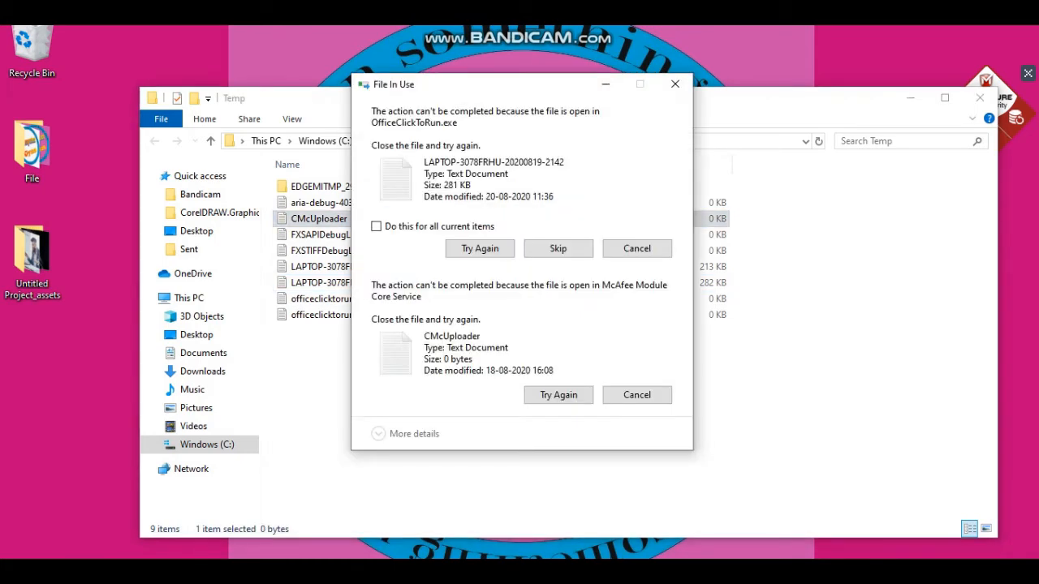
{"action": "left_click", "coordinate": [559, 395]}
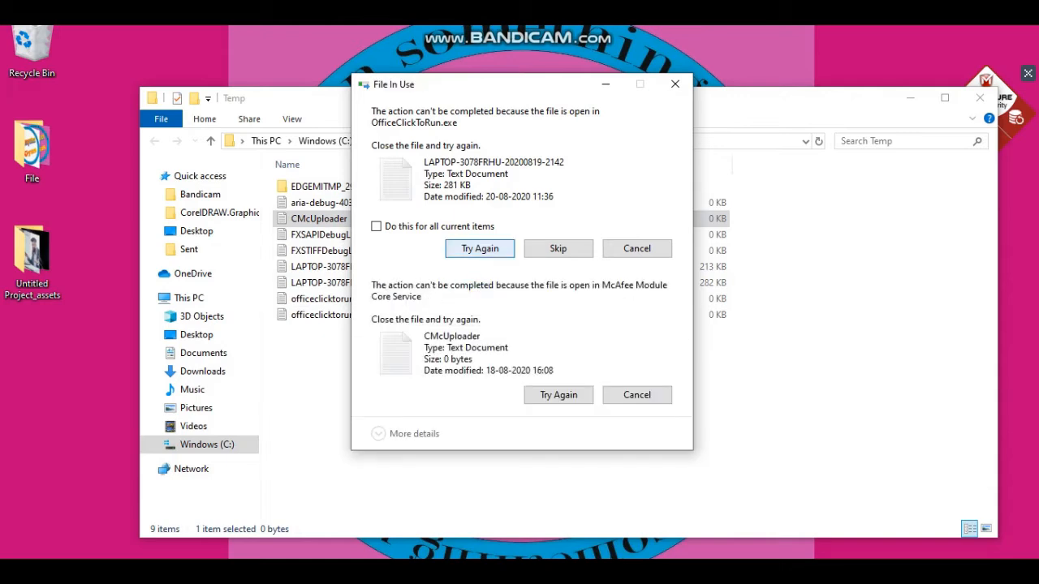
{"action": "left_click", "coordinate": [558, 249]}
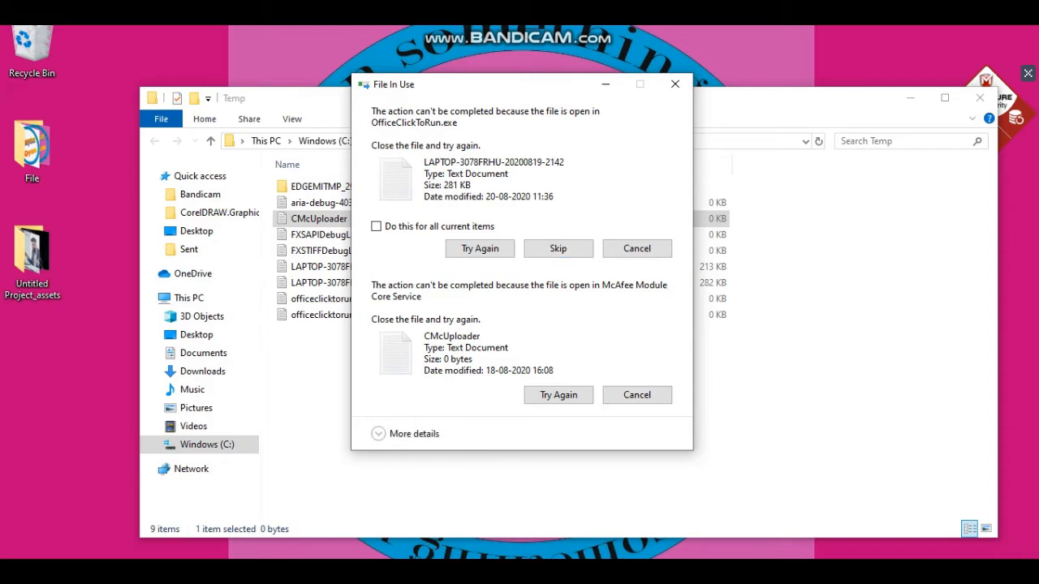
{"action": "left_click", "coordinate": [637, 249]}
Delete the EDGEMITMP_292A6.tmp folder from the Windows Temp folder, granting administrator permission for the deletion
{"action": "left_click", "coordinate": [341, 187]}
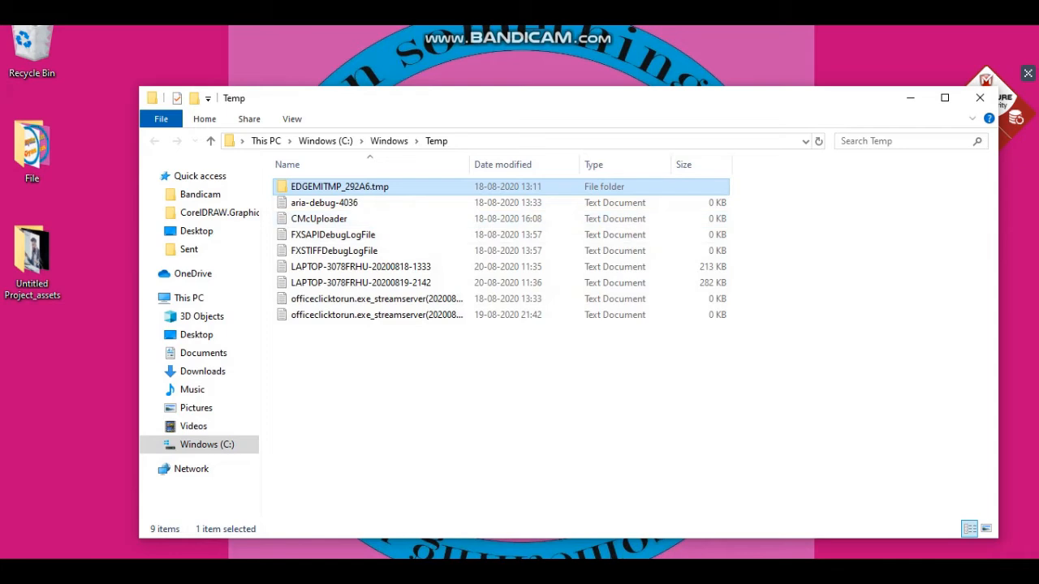
{"action": "key", "text": "Delete"}
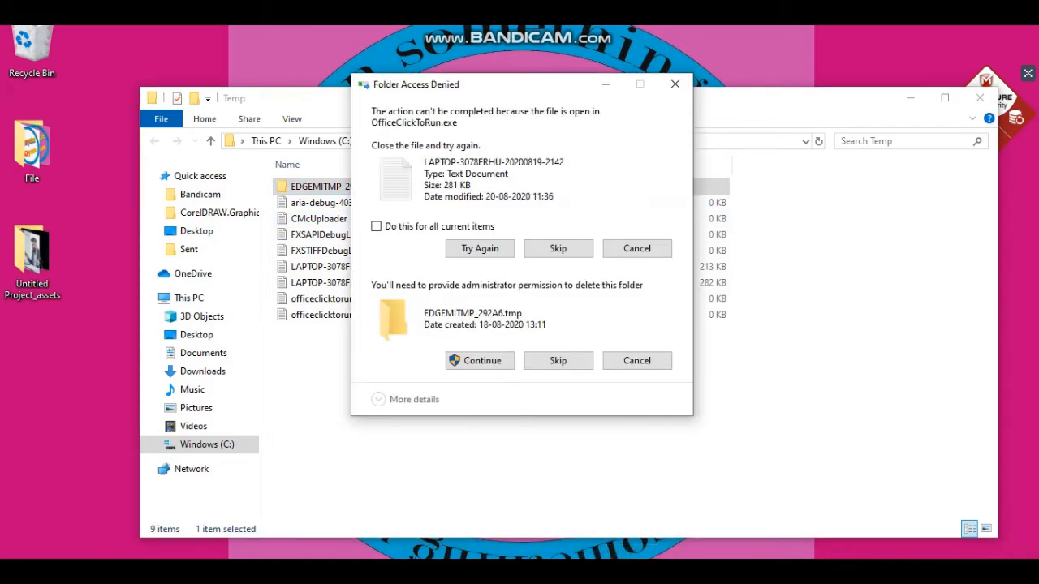
{"action": "key", "text": "Return"}
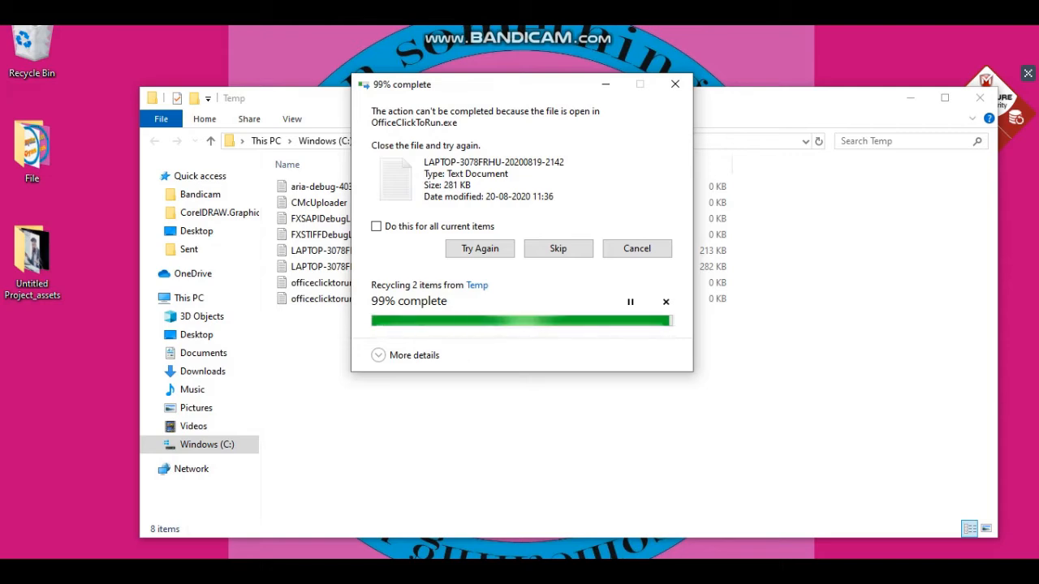
{"action": "key", "text": "Escape"}
Try to delete the officeclicktorun.exe_streamserver log dated 19-08-2020, retry, and dismiss the in-use file dialogs
{"action": "left_click", "coordinate": [374, 298]}
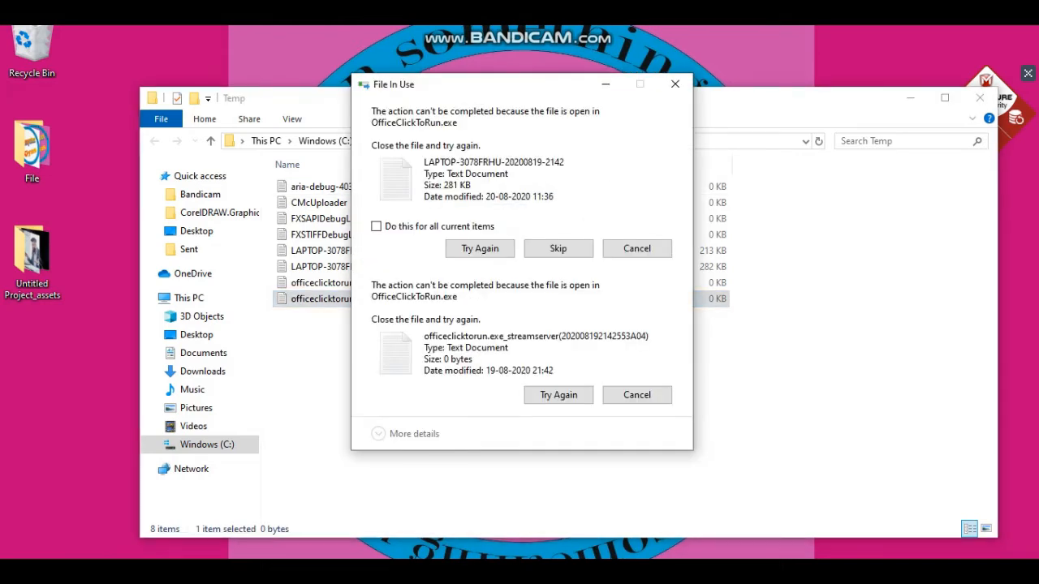
{"action": "key", "text": "Return"}
{"action": "left_click", "coordinate": [479, 248]}
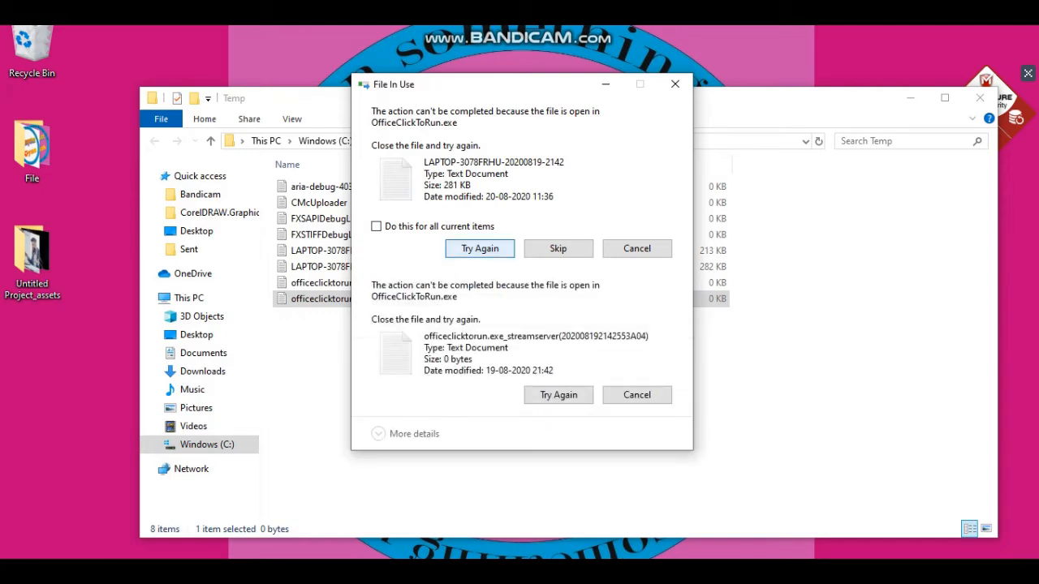
{"action": "left_click", "coordinate": [674, 84]}
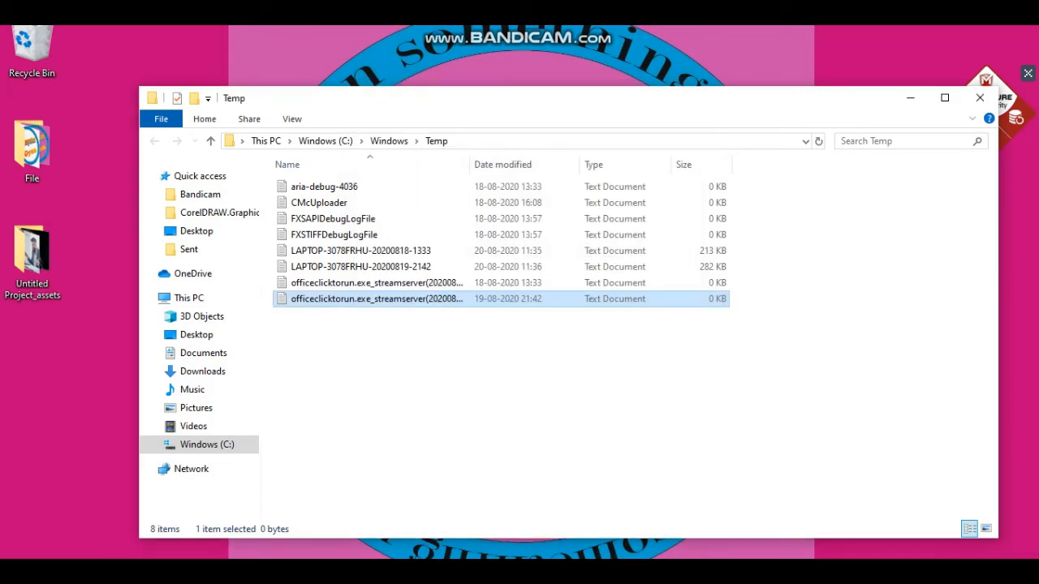
Close the Windows Temp folder and open the user's local temporary folder by running %temp%
{"action": "left_click", "coordinate": [979, 97]}
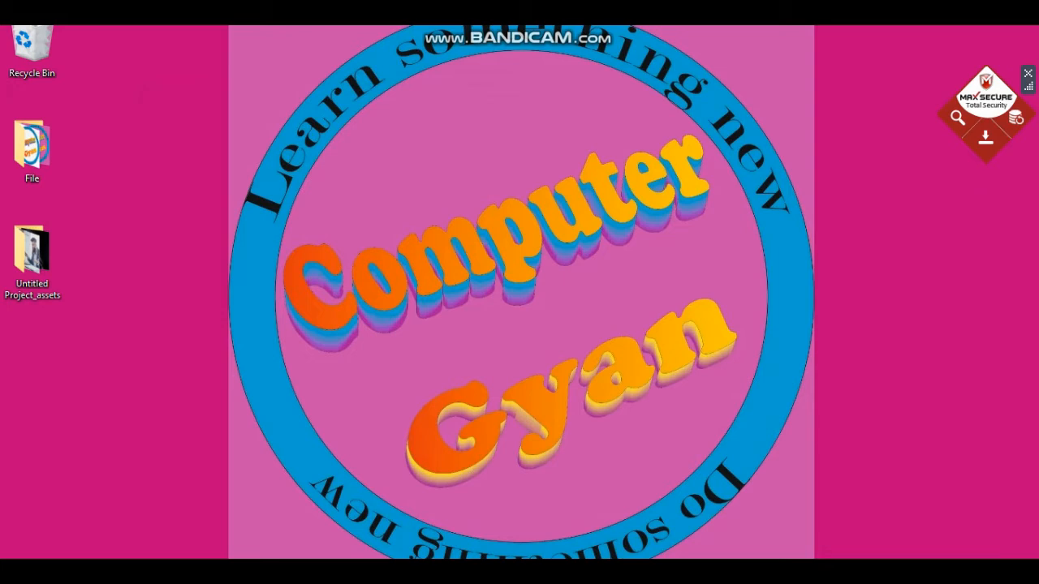
{"action": "key", "text": "super+r"}
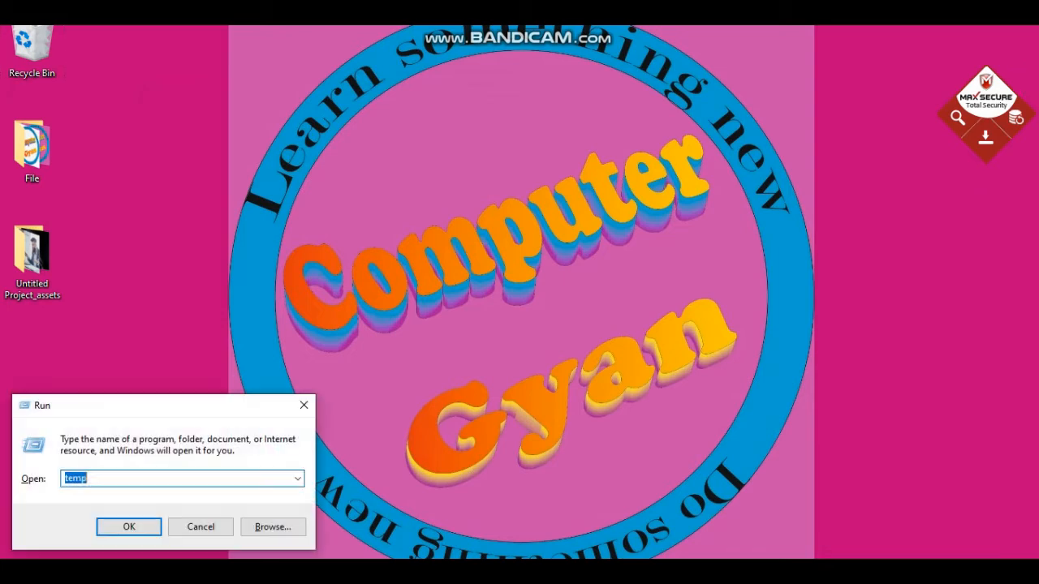
{"action": "key", "text": "BackSpace"}
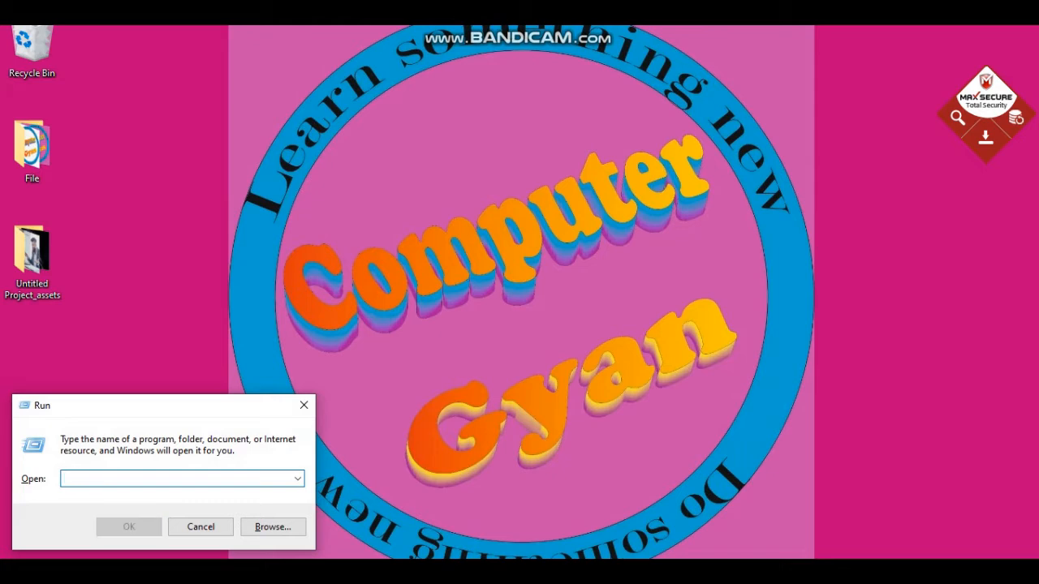
{"action": "type", "text": "%"}
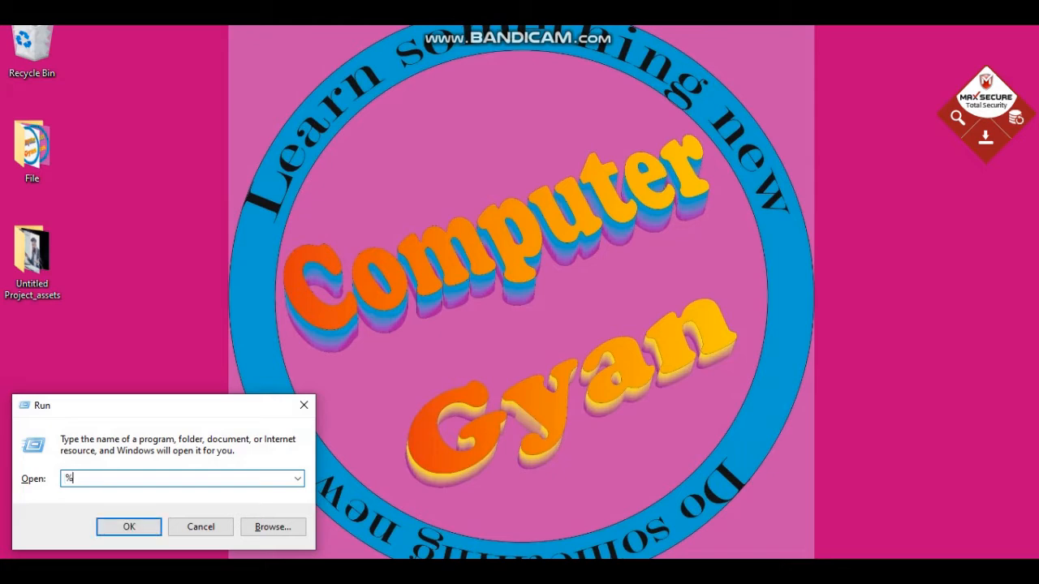
{"action": "type", "text": "temp%"}
{"action": "key", "text": "Return"}
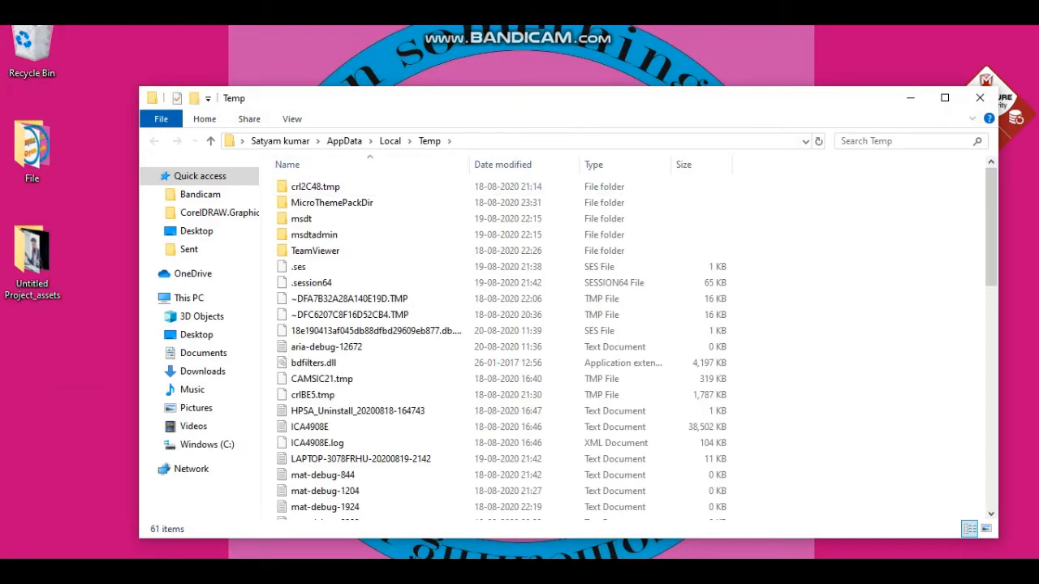
Delete all items in the user's local Temp folder, granting administrator permission for all current items
{"action": "scroll", "coordinate": [486, 335], "scroll_direction": "down", "scroll_amount": 13}
{"action": "left_click", "coordinate": [487, 335]}
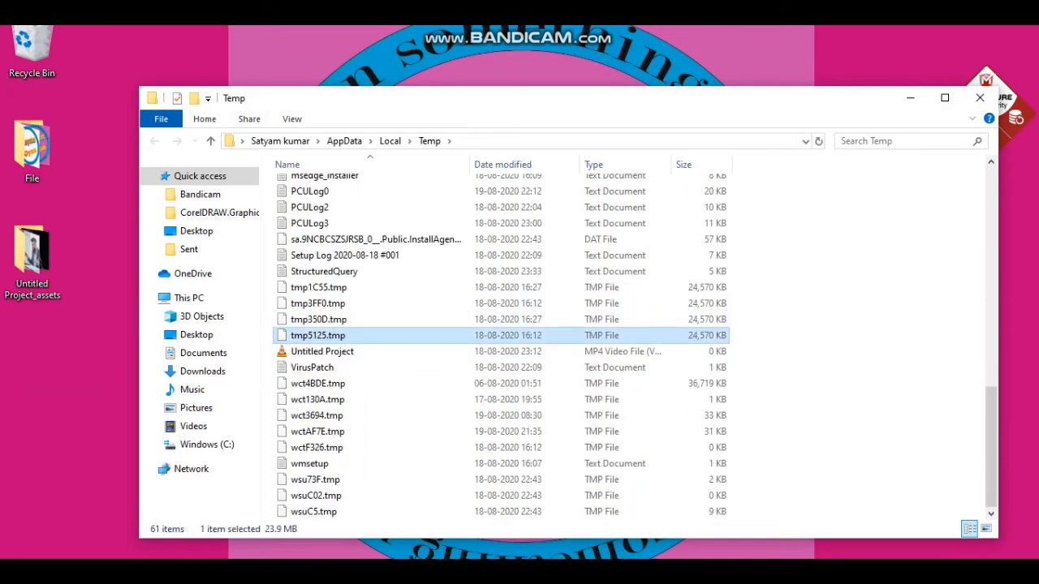
{"action": "key", "text": "ctrl+a"}
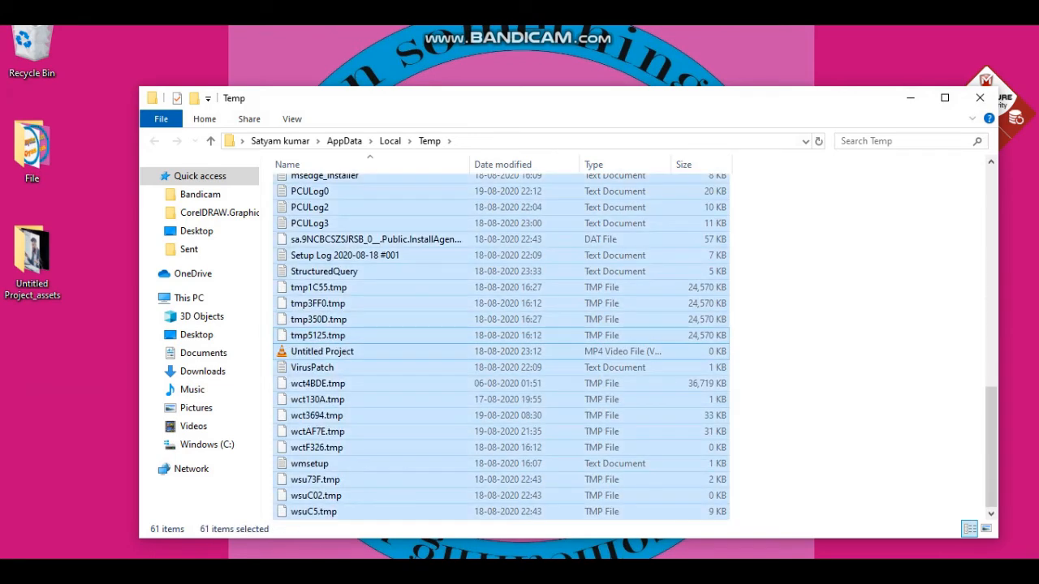
{"action": "key", "text": "Delete"}
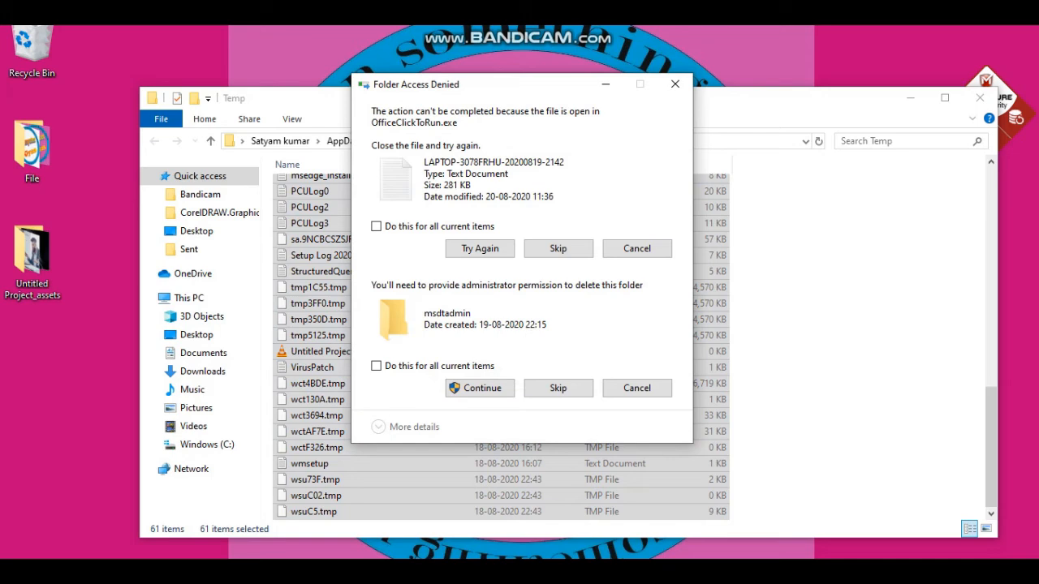
{"action": "left_click", "coordinate": [376, 366]}
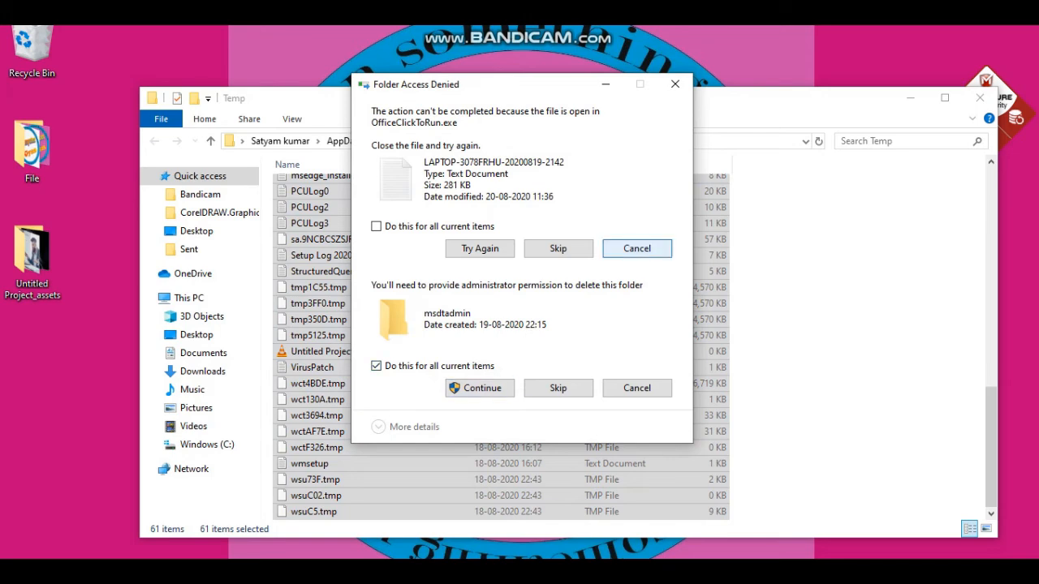
{"action": "left_click", "coordinate": [482, 388]}
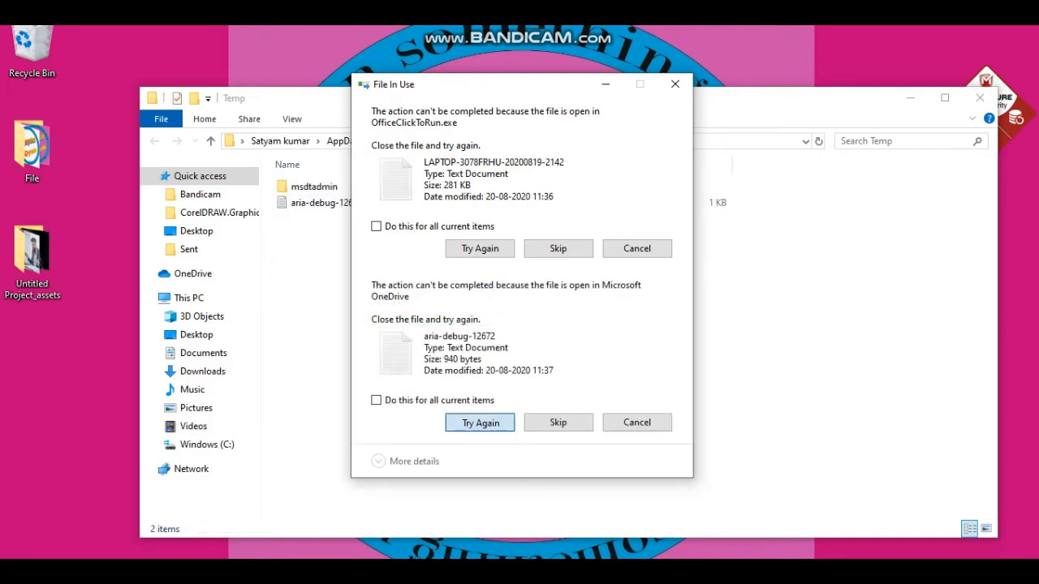
Retry the in-use aria-debug-12672 file, skip it, and close the deletion dialog
{"action": "left_click", "coordinate": [480, 422]}
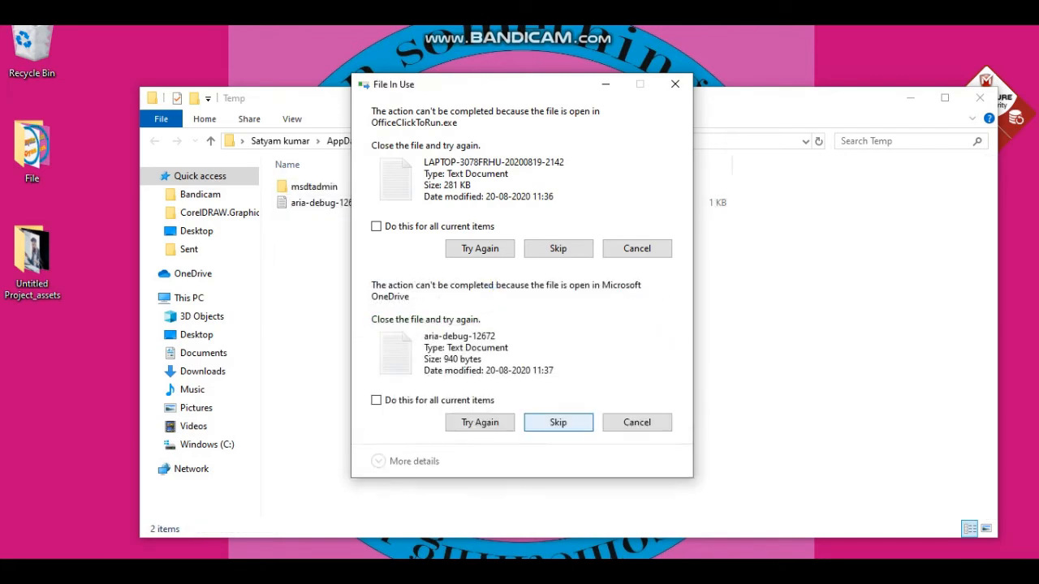
{"action": "left_click", "coordinate": [558, 422]}
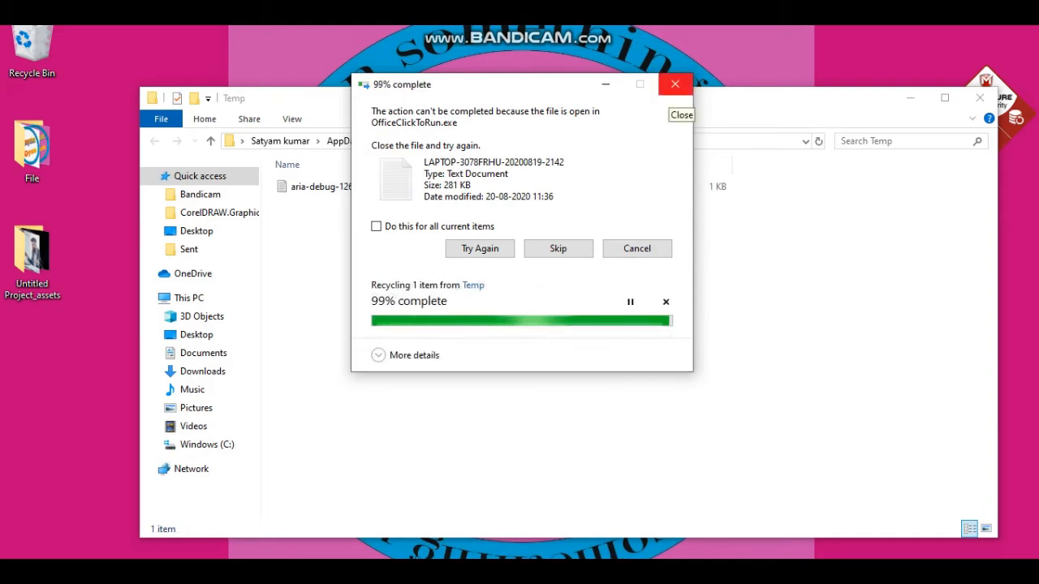
{"action": "left_click", "coordinate": [675, 84]}
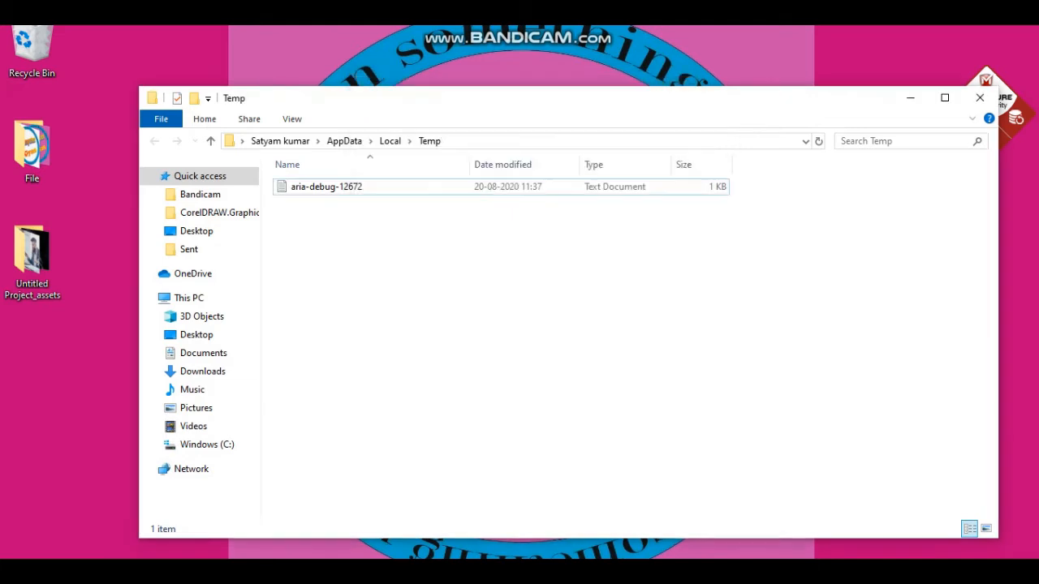
Try to delete the aria-debug-12672 text file on its own, retry it, and dismiss the in-use file dialogs
{"action": "left_click", "coordinate": [326, 187]}
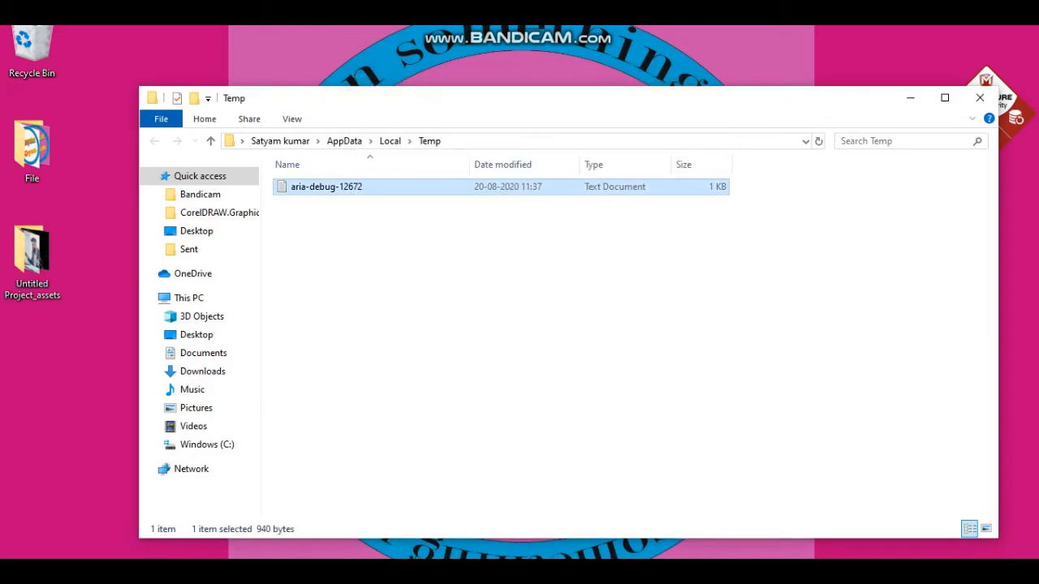
{"action": "key", "text": "Delete"}
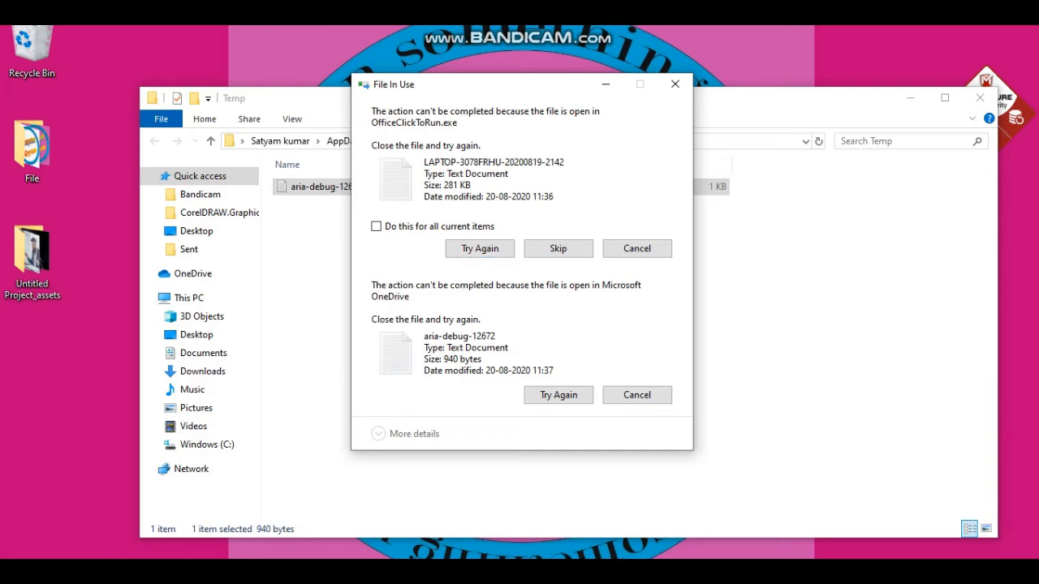
{"action": "left_click", "coordinate": [558, 395]}
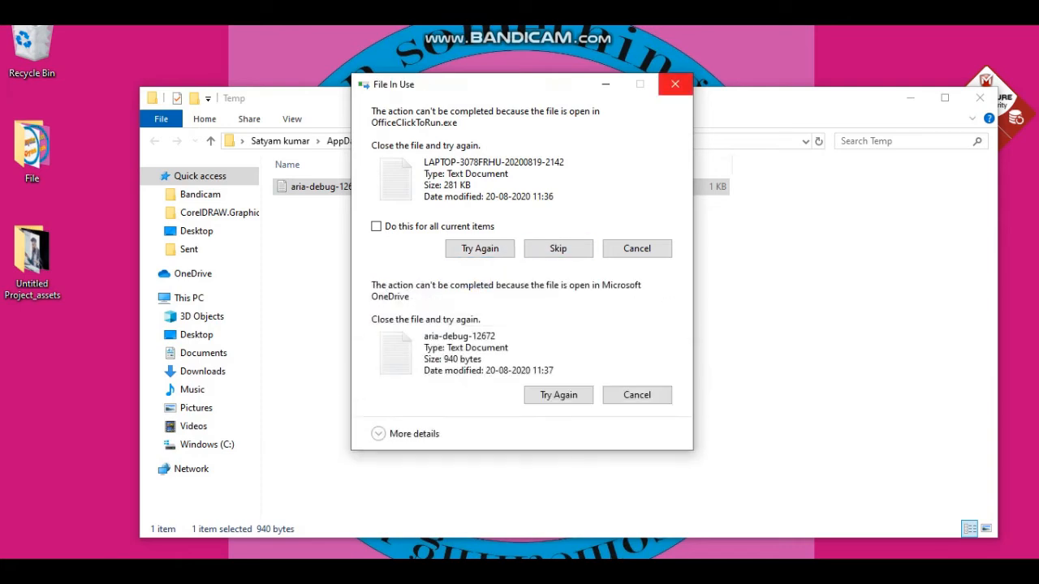
{"action": "left_click", "coordinate": [674, 83]}
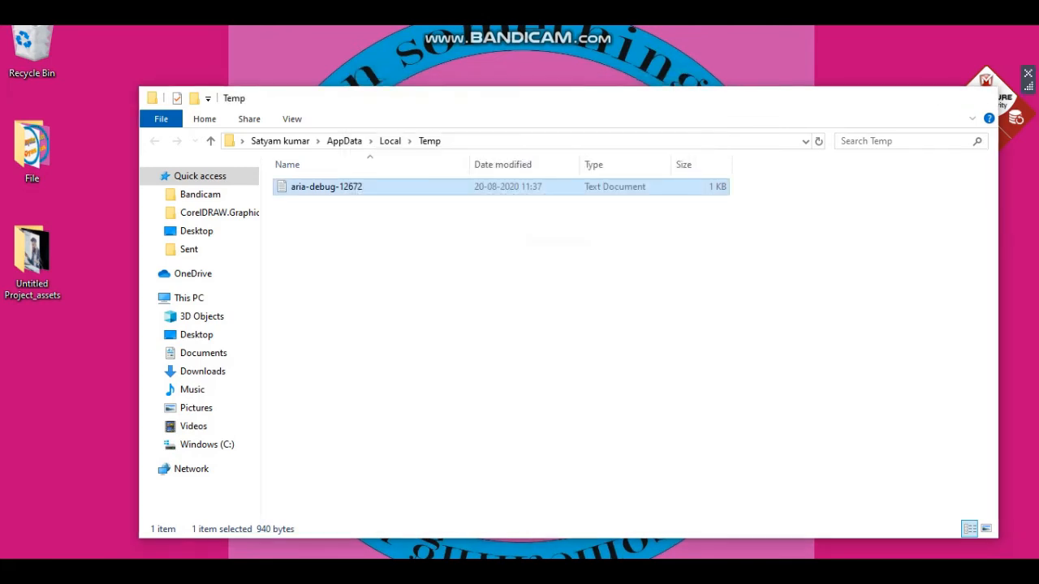
Close the local Temp folder and open the Windows prefetch folder by running prefetch, granting permanent access to it
{"action": "left_click", "coordinate": [980, 98]}
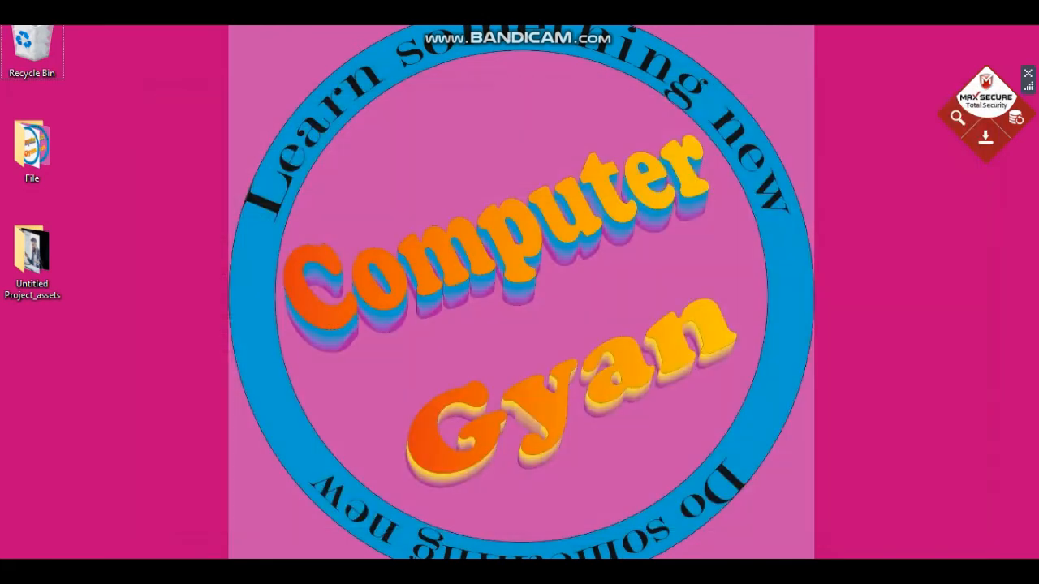
{"action": "key", "text": "super+r"}
{"action": "key", "text": "BackSpace"}
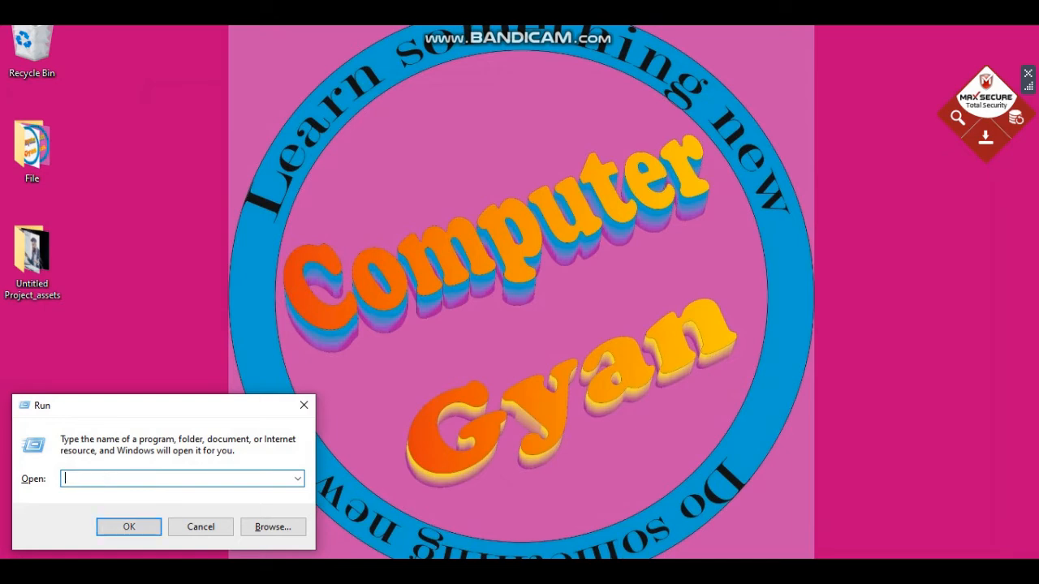
{"action": "type", "text": "p"}
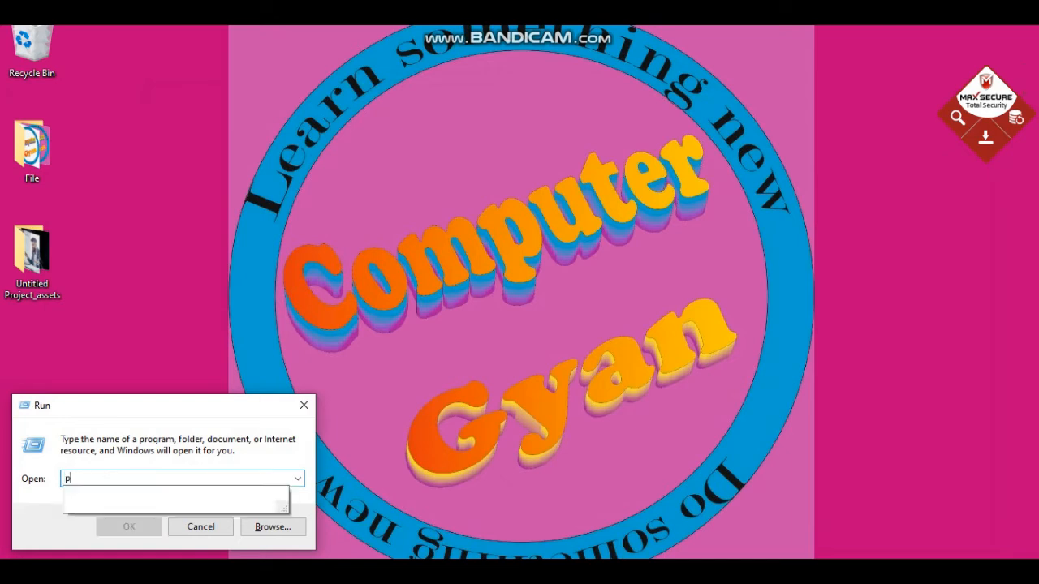
{"action": "type", "text": "re"}
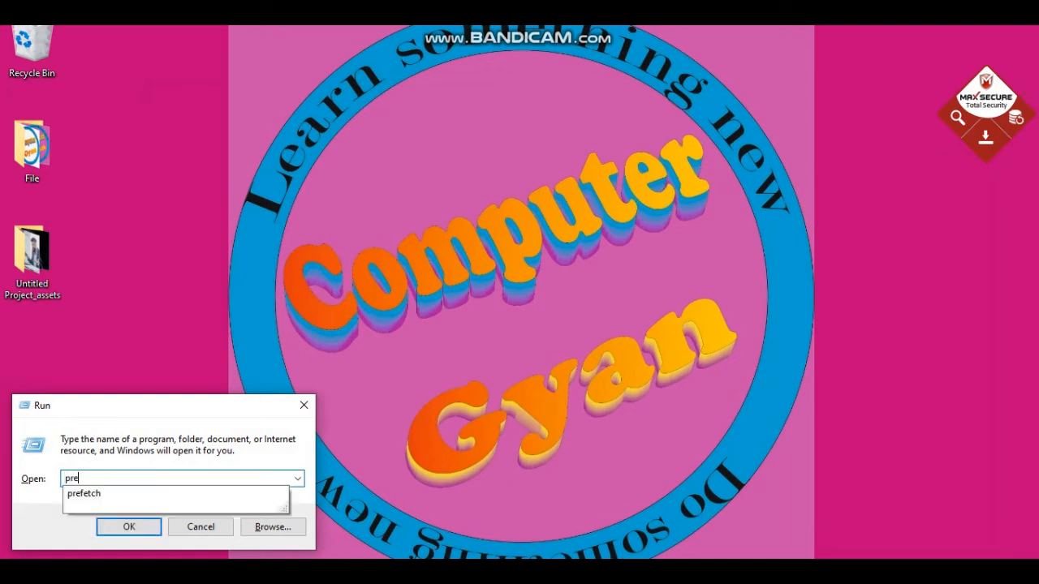
{"action": "key", "text": "Down"}
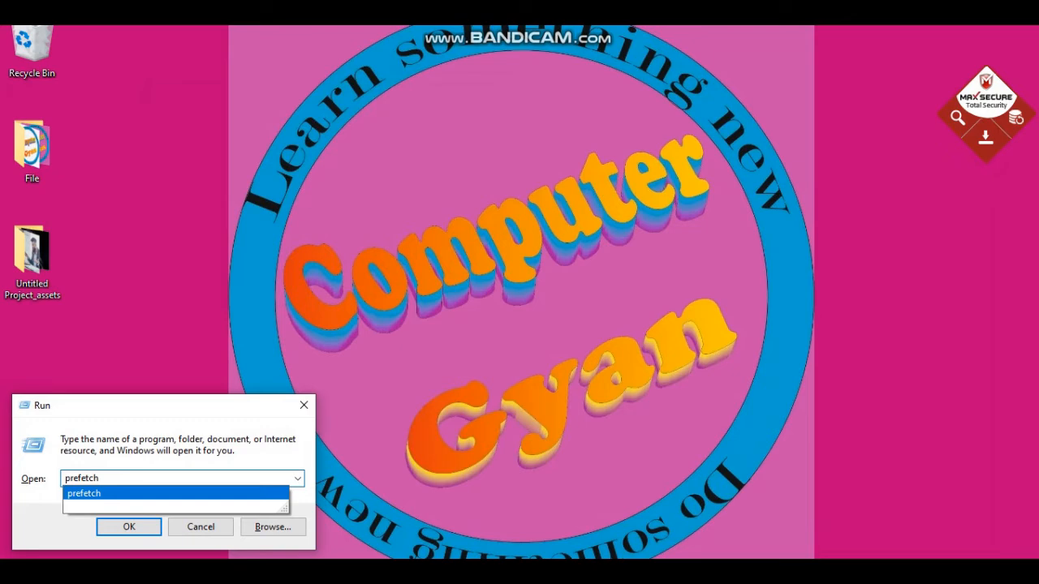
{"action": "key", "text": "Return"}
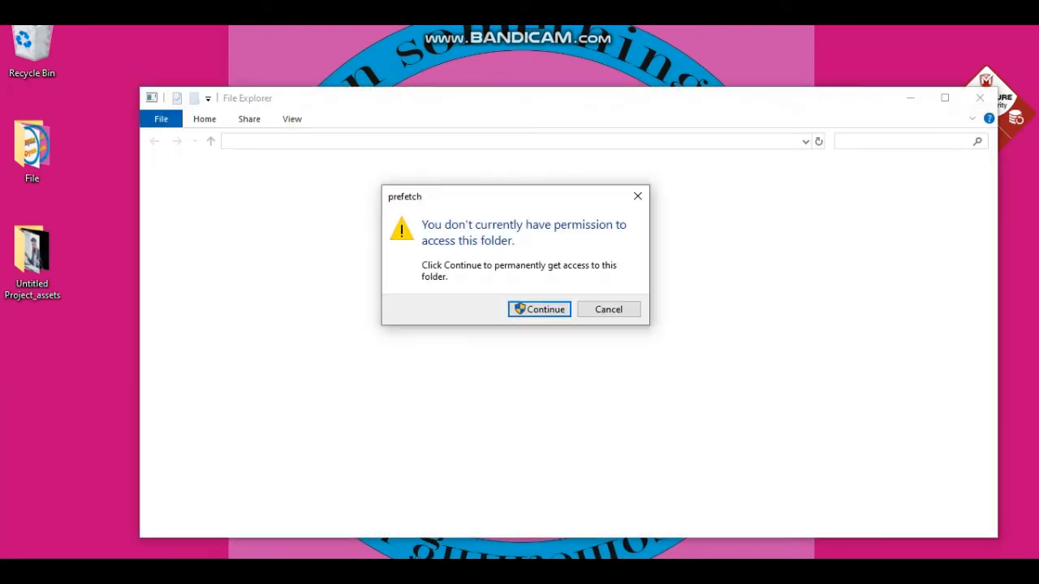
{"action": "key", "text": "Return"}
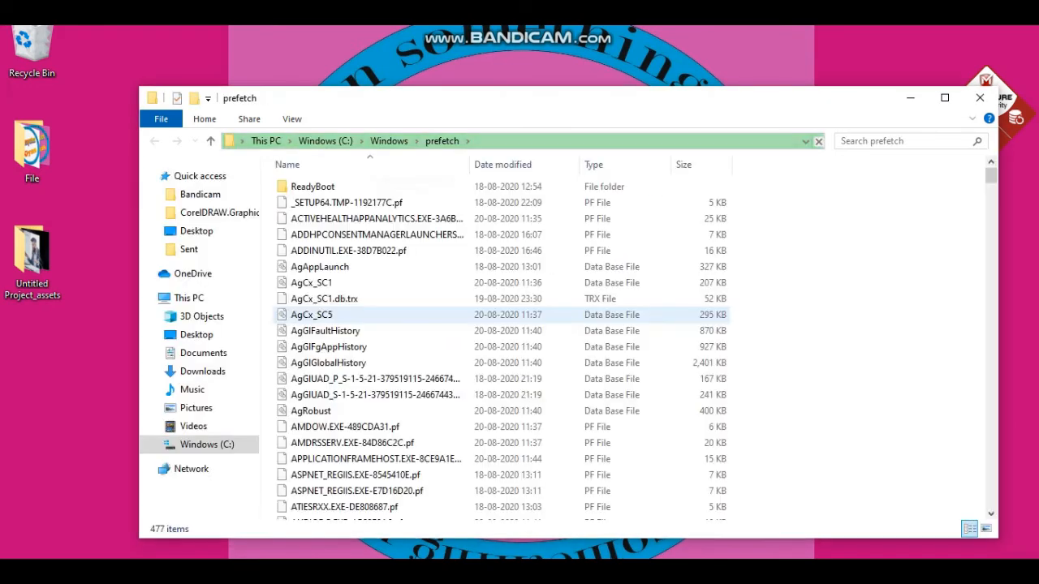
Delete all items in the prefetch folder, skipping the in-use PfPre_3a089421.mkd file
{"action": "left_click", "coordinate": [325, 298]}
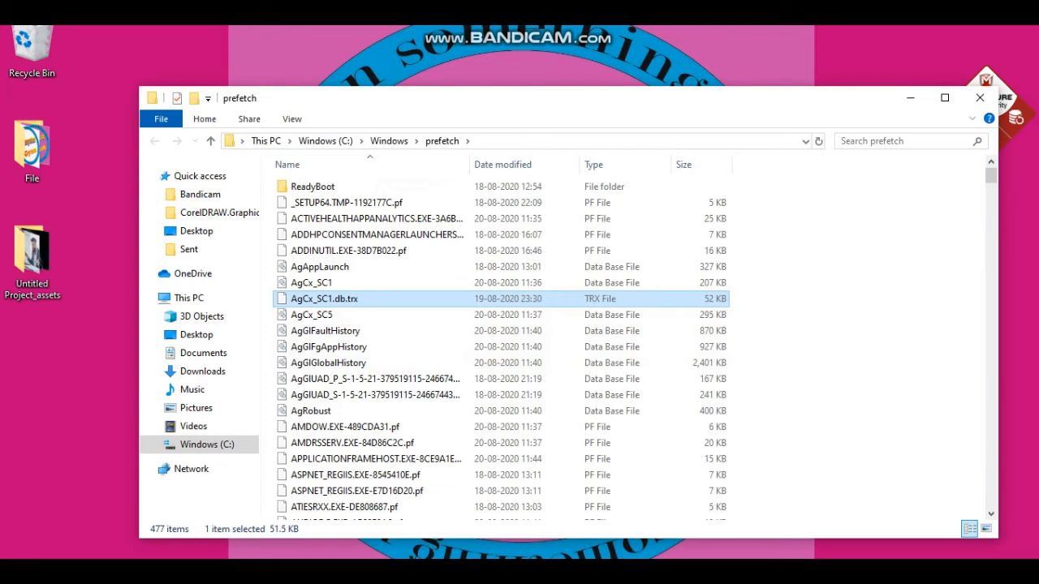
{"action": "key", "text": "ctrl+a"}
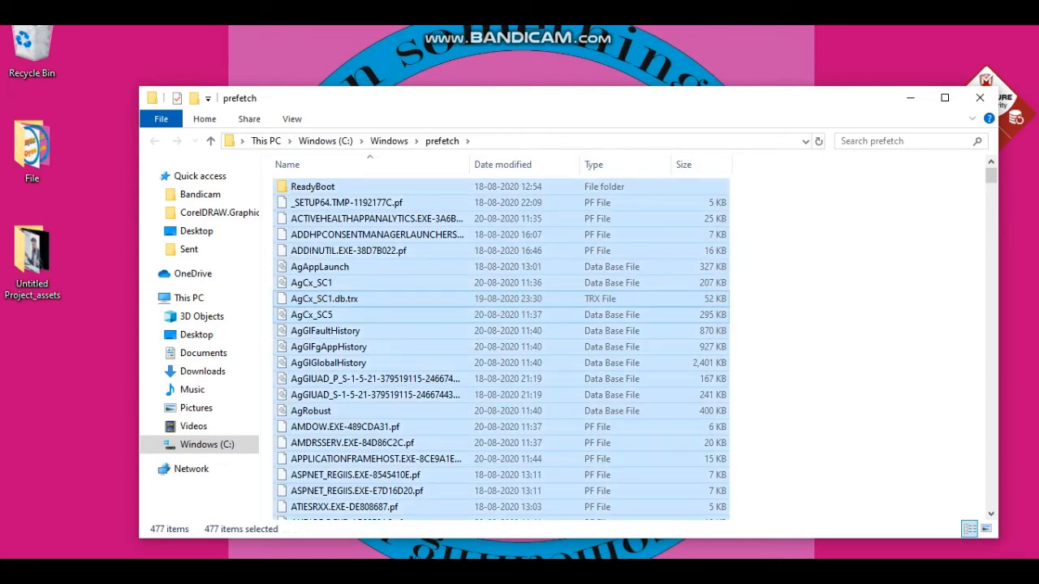
{"action": "key", "text": "Delete"}
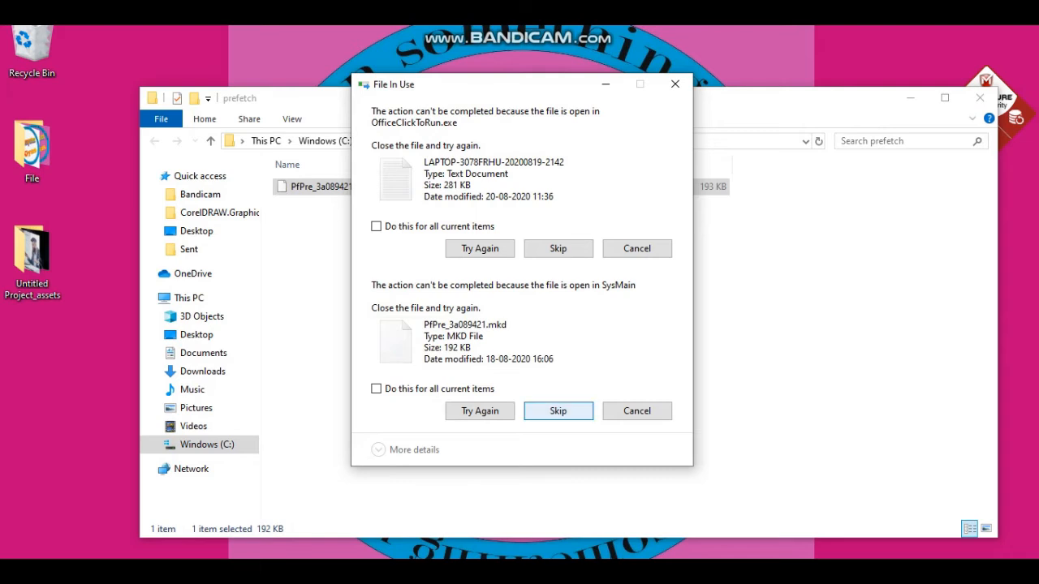
{"action": "left_click", "coordinate": [557, 411]}
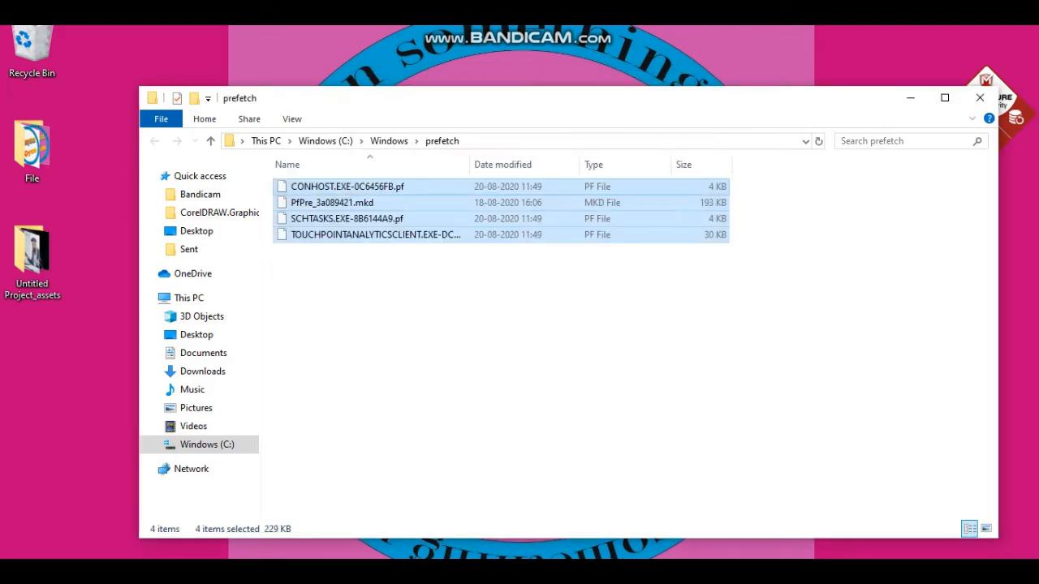
Delete the remaining prefetch files, retrying the in-use PfPre_3a089421.mkd, and remove WMIPRVSE.EXE-E8B8DD29.pf
{"action": "key", "text": "Delete"}
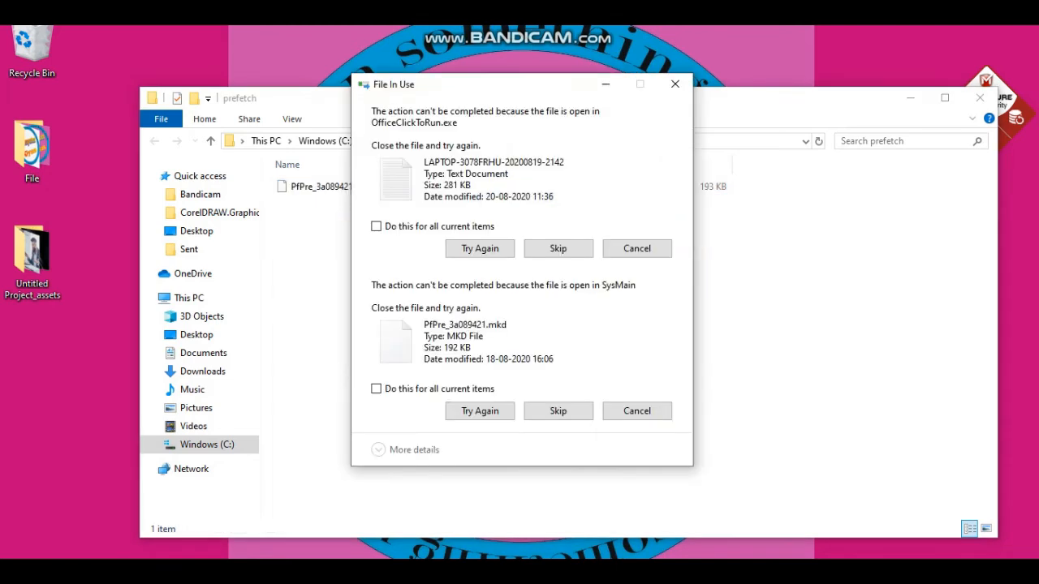
{"action": "left_click", "coordinate": [479, 411]}
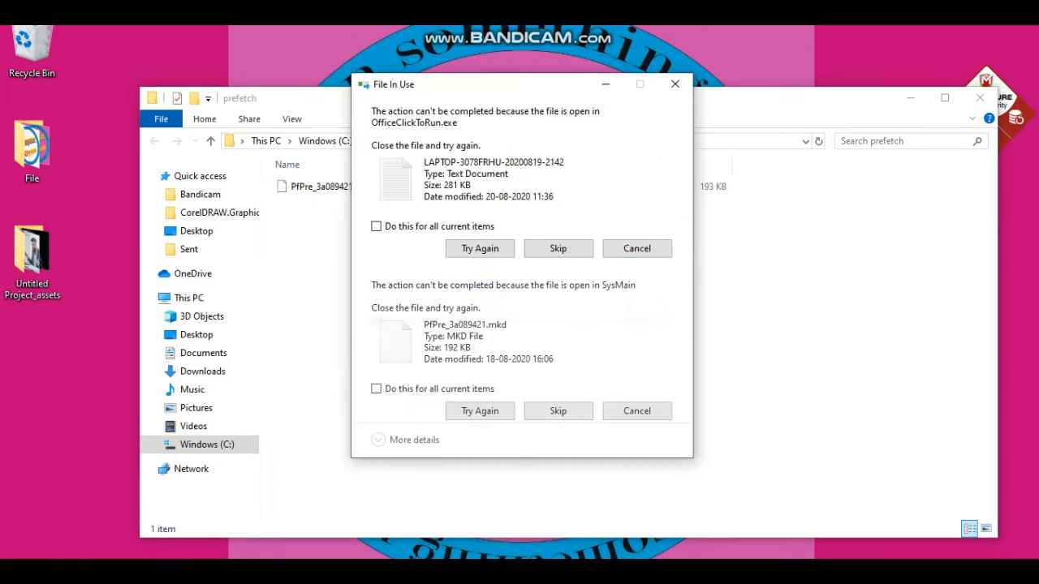
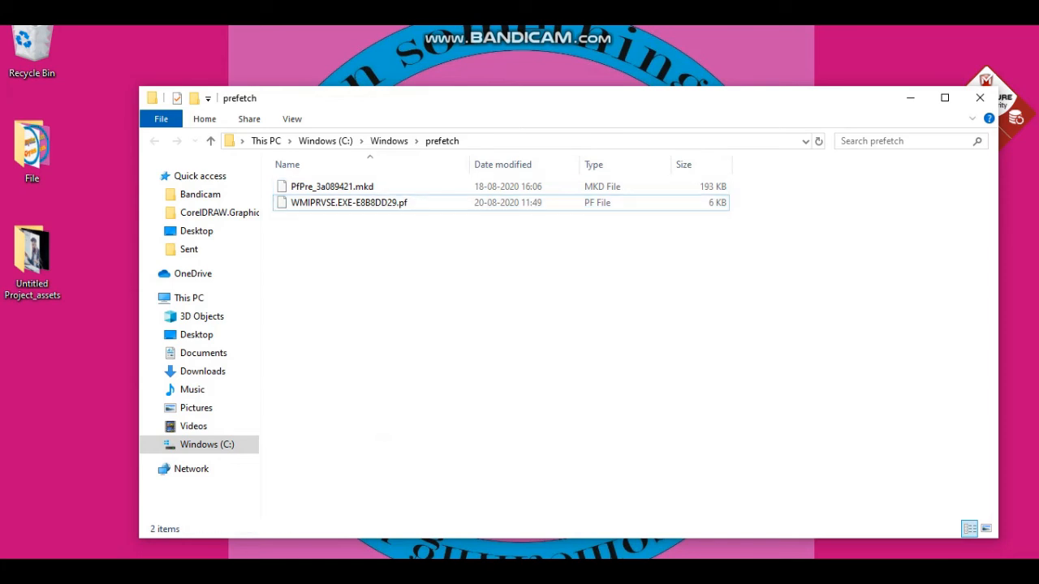
{"action": "key", "text": "Delete"}
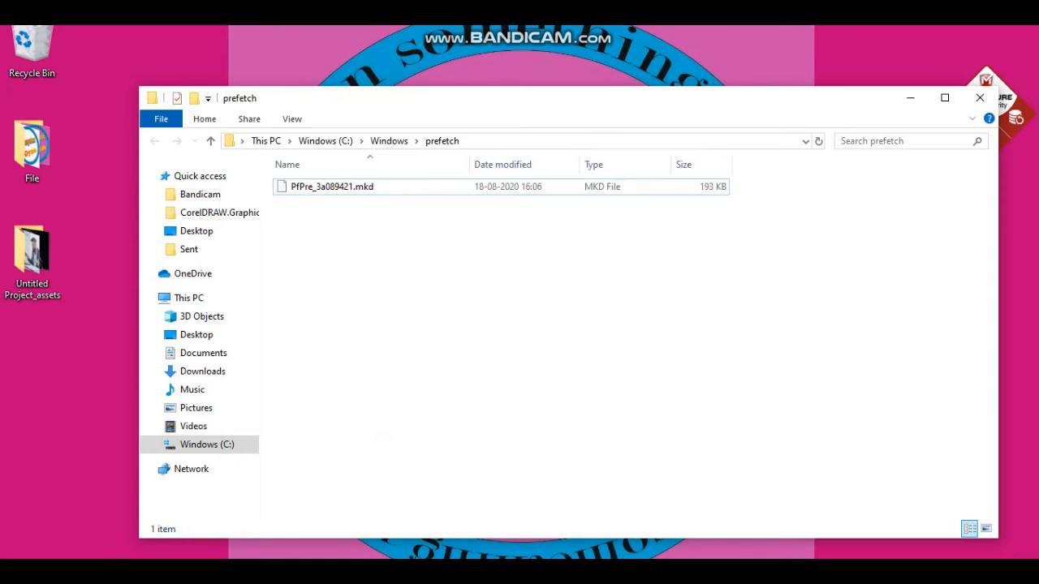
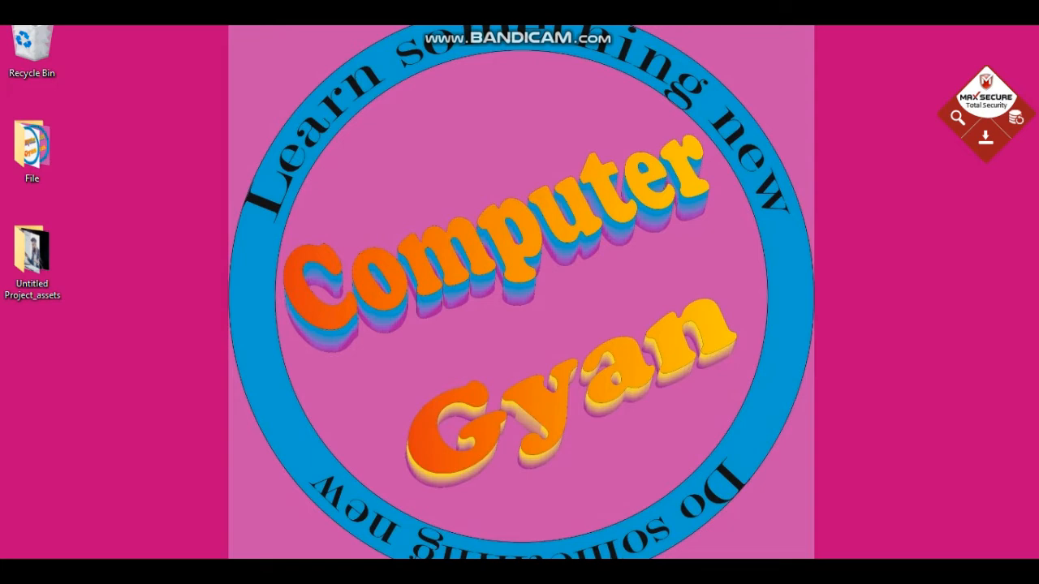
Review the list of startup apps in the Apps section of Windows Settings and close Settings
{"action": "key", "text": "super"}
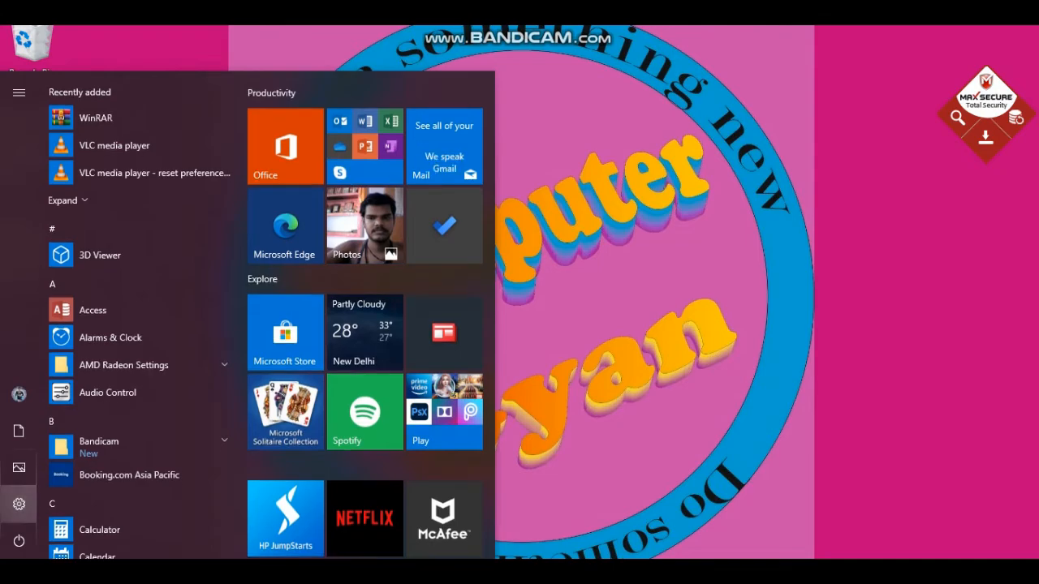
{"action": "left_click", "coordinate": [19, 503]}
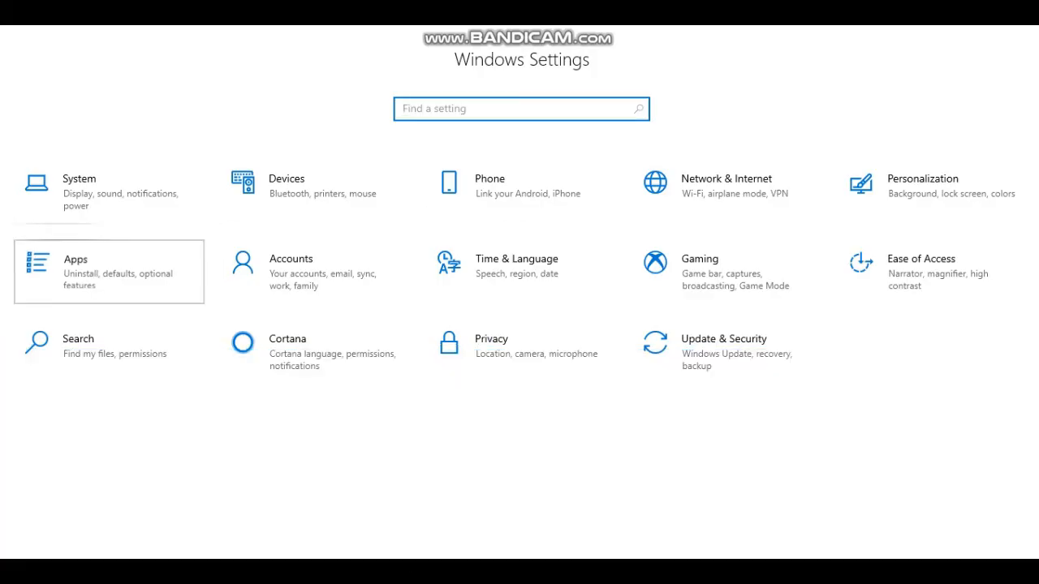
{"action": "left_click", "coordinate": [109, 272]}
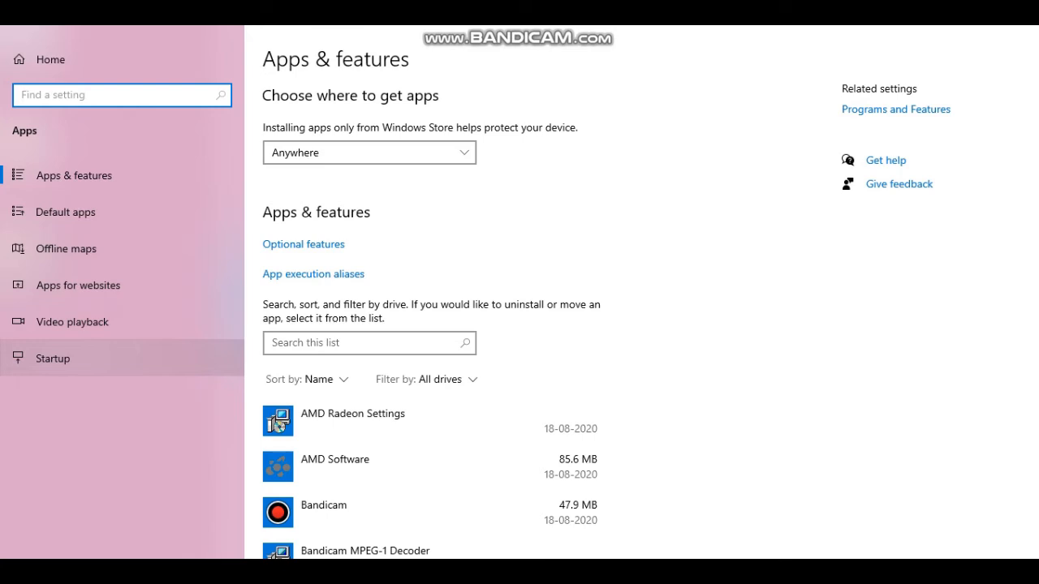
{"action": "left_click", "coordinate": [53, 358]}
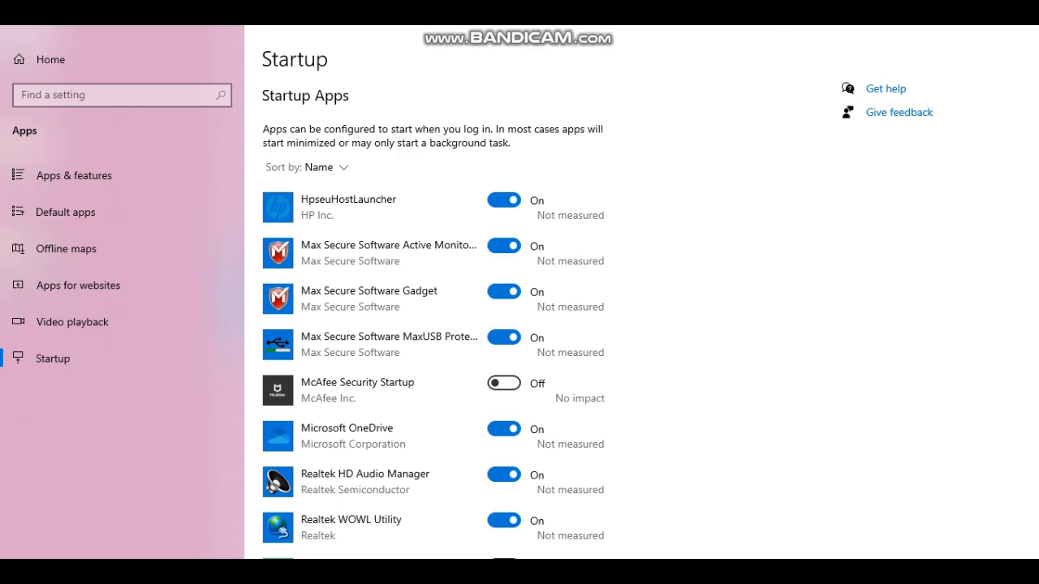
{"action": "scroll", "coordinate": [434, 324], "scroll_direction": "down", "scroll_amount": 3}
{"action": "scroll", "coordinate": [434, 324], "scroll_direction": "up", "scroll_amount": 3}
{"action": "right_click", "coordinate": [692, 568]}
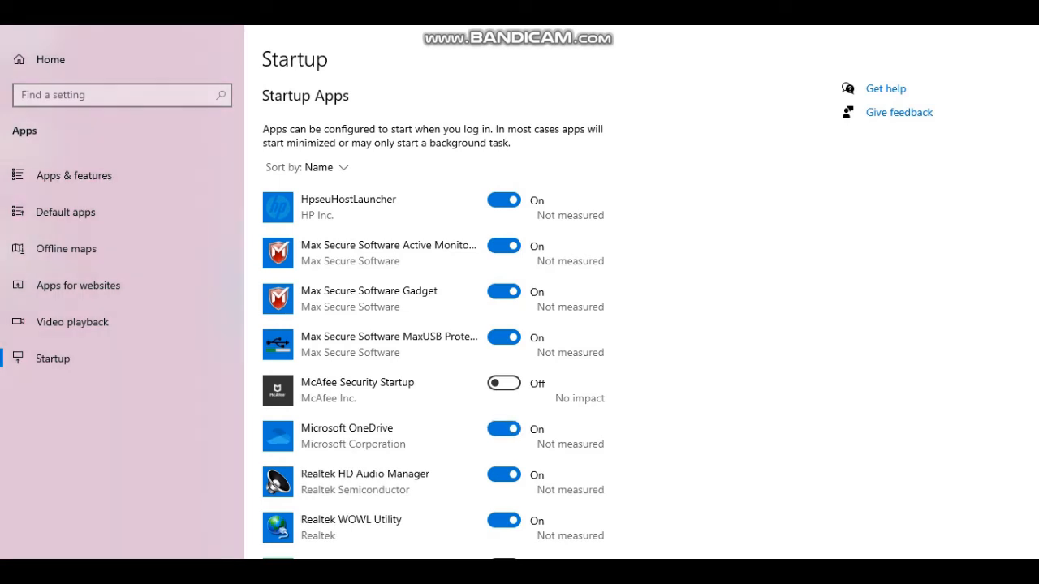
{"action": "left_click", "coordinate": [654, 542]}
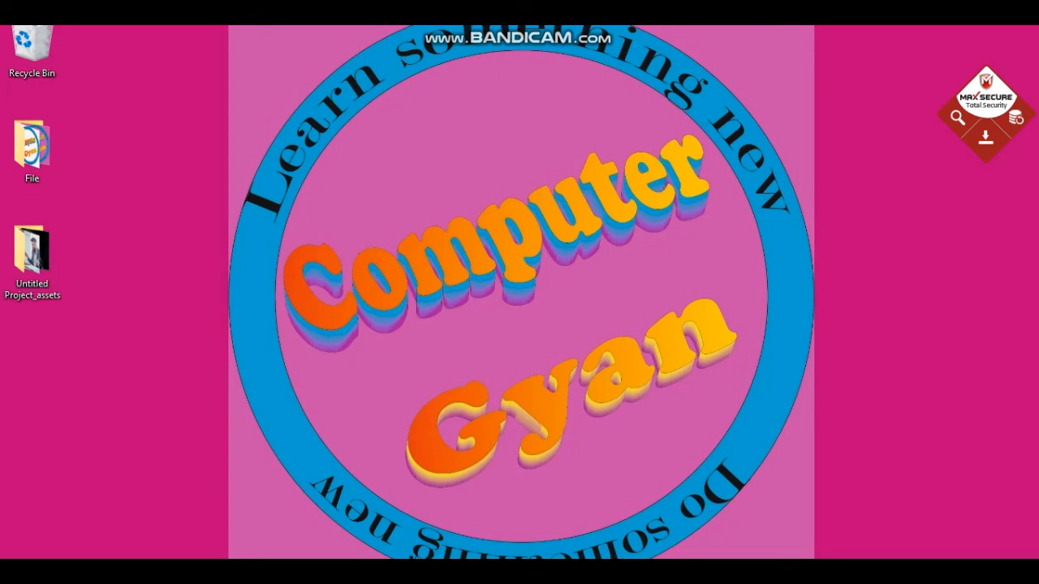
Search Windows for "reset" and open the Reset this PC recovery settings
{"action": "key", "text": "super+s"}
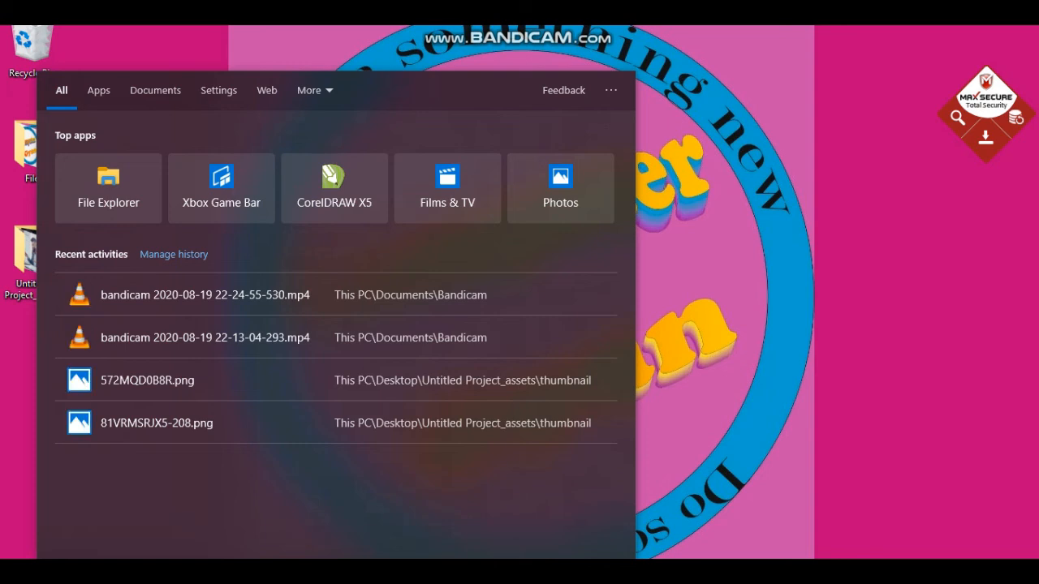
{"action": "type", "text": "res"}
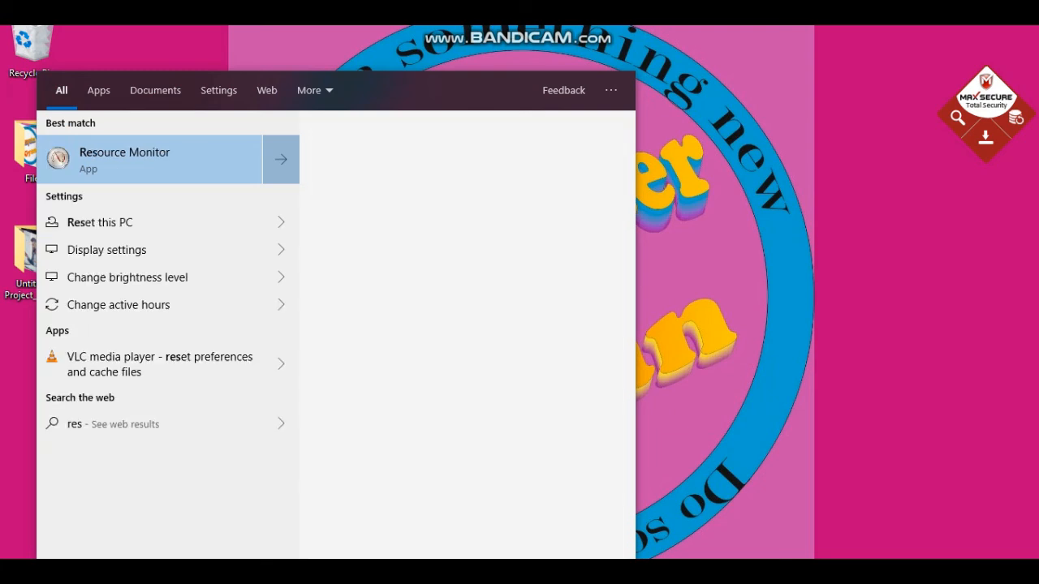
{"action": "type", "text": "et"}
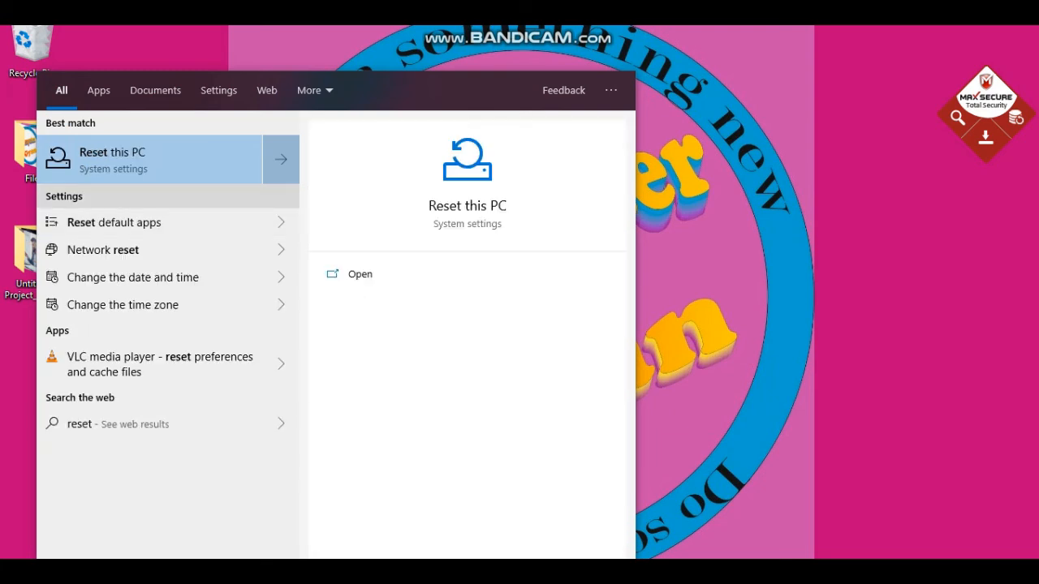
{"action": "key", "text": "Return"}
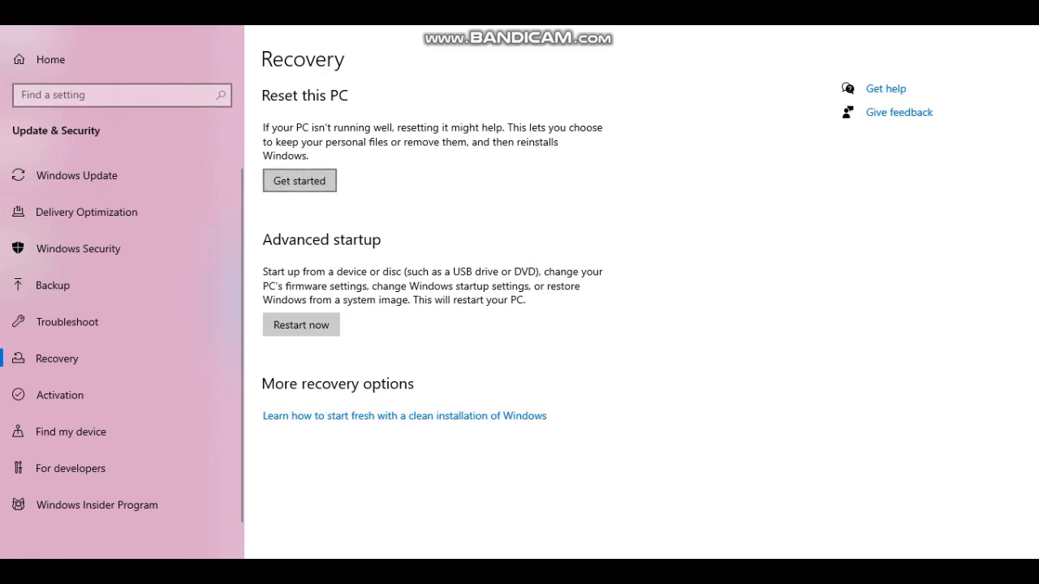
View the Reset this PC options for keeping or removing files, cancel the reset, and close Settings
{"action": "left_click", "coordinate": [300, 180]}
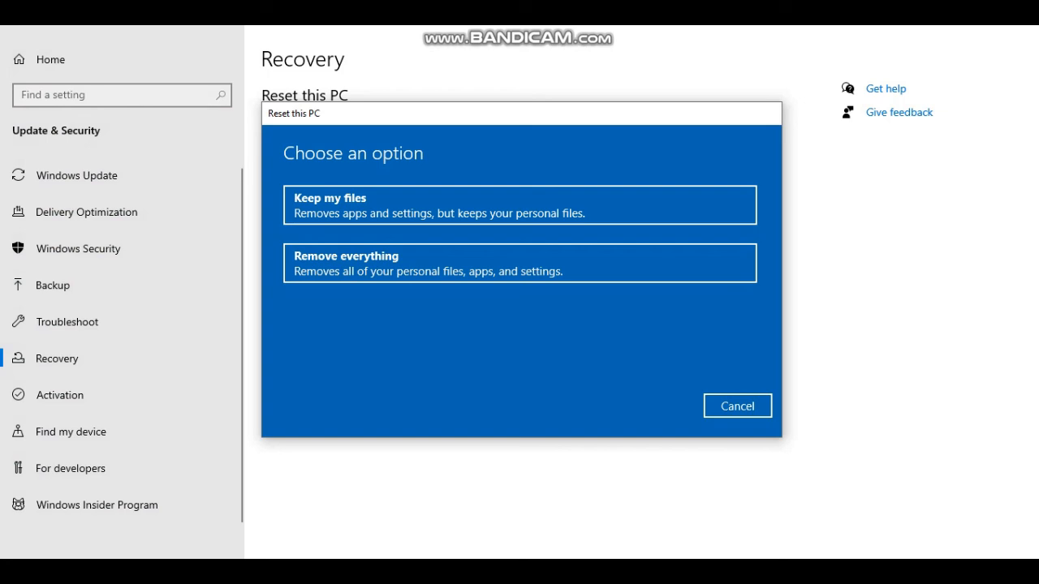
{"action": "left_click", "coordinate": [737, 406]}
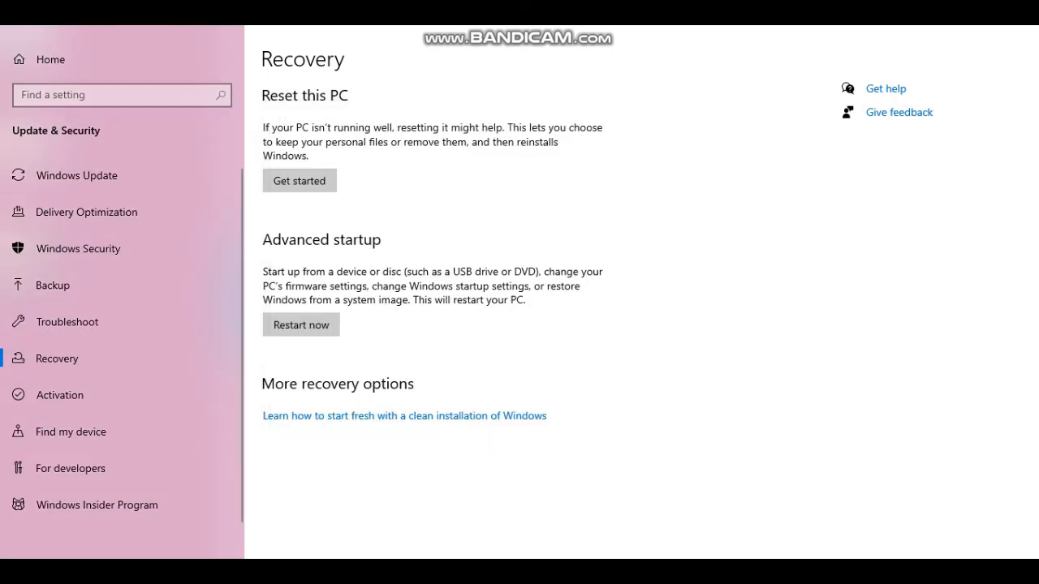
{"action": "right_click", "coordinate": [690, 558]}
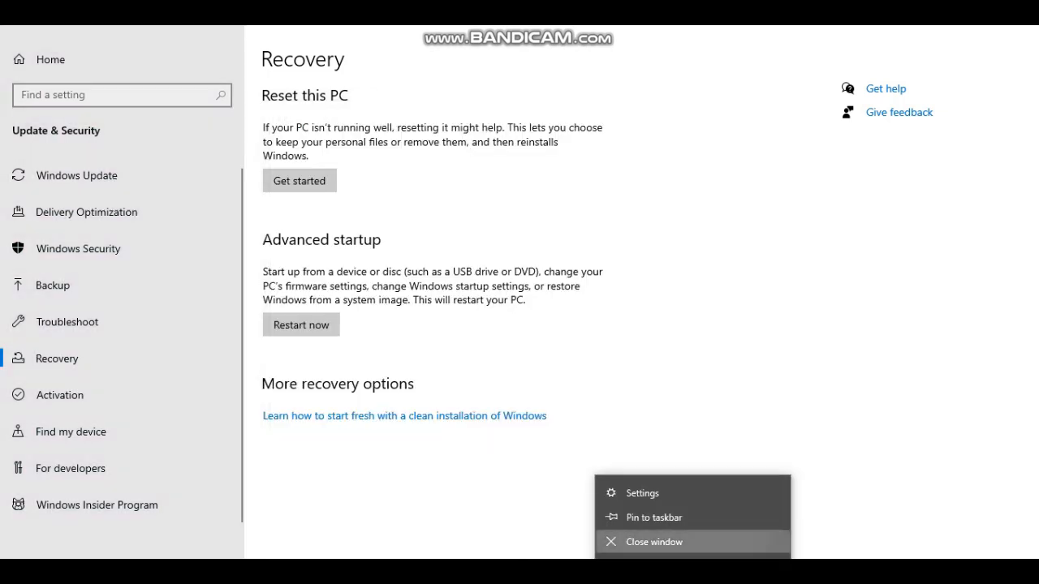
{"action": "left_click", "coordinate": [657, 540]}
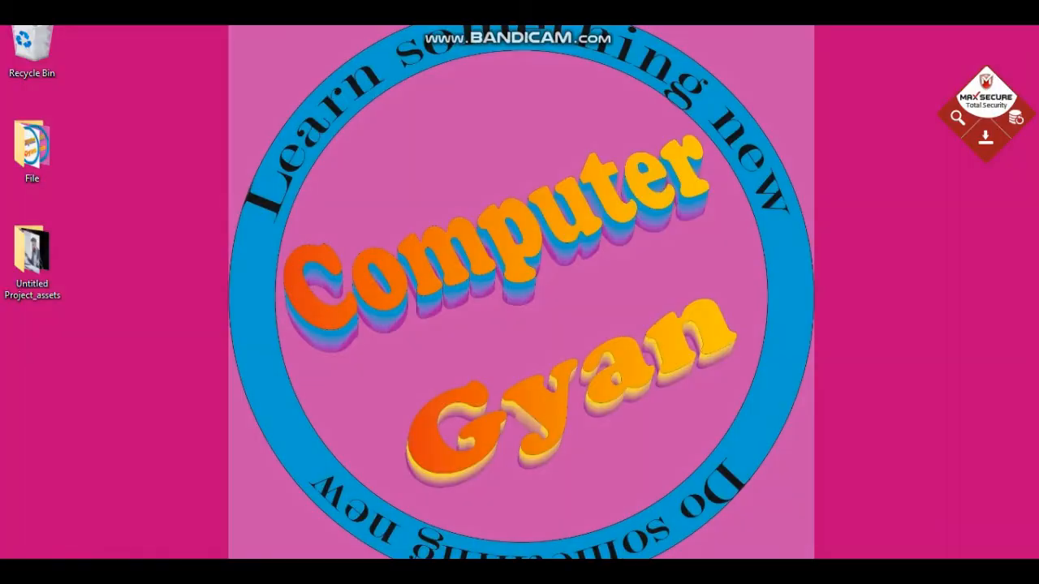